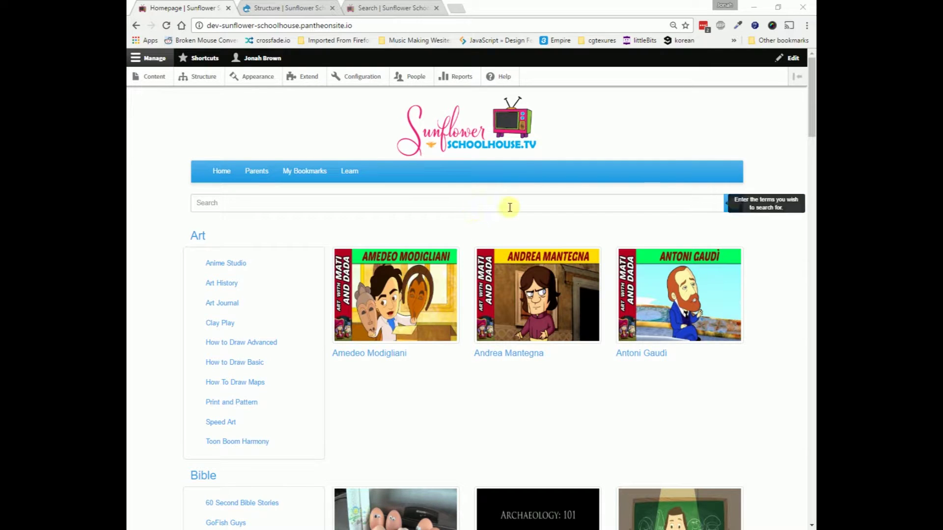
Step: Search the site for "science" and look through the default search results list
{"action": "left_click", "coordinate": [795, 286]}
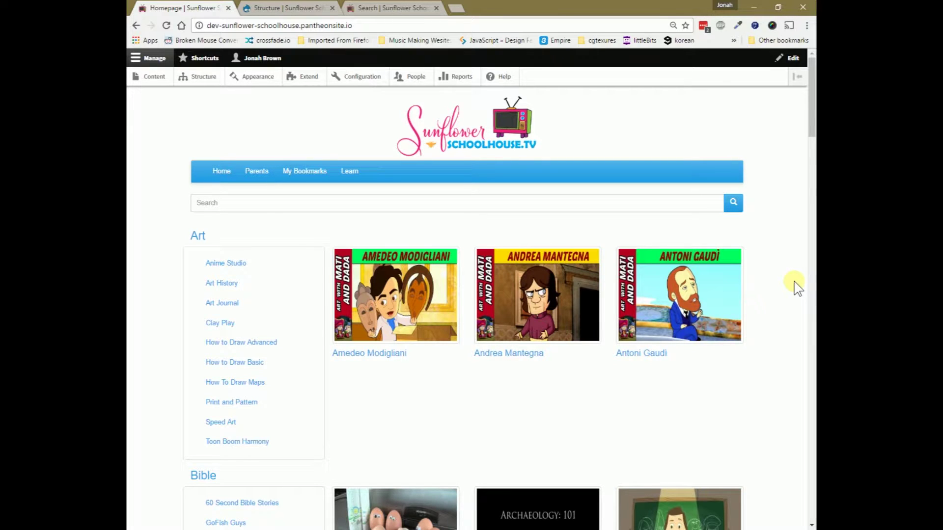
{"action": "left_click", "coordinate": [588, 206]}
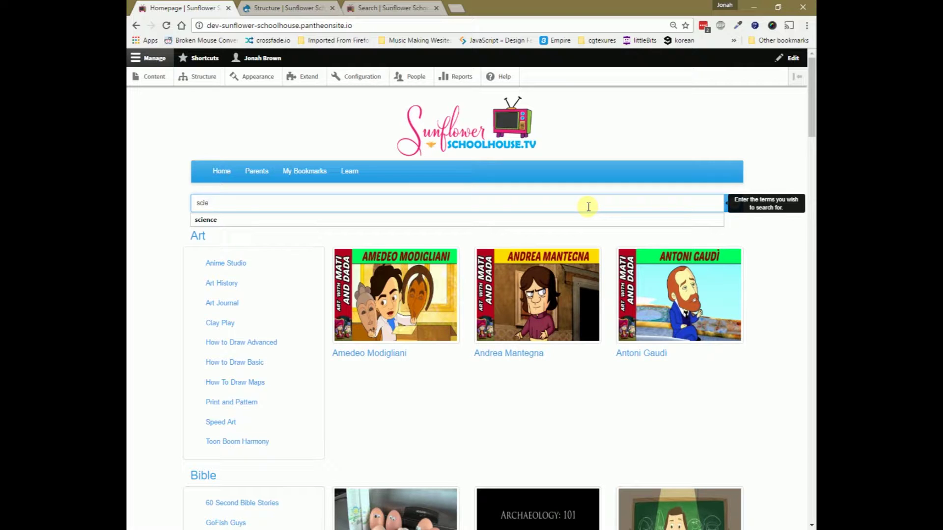
{"action": "key", "text": "Return"}
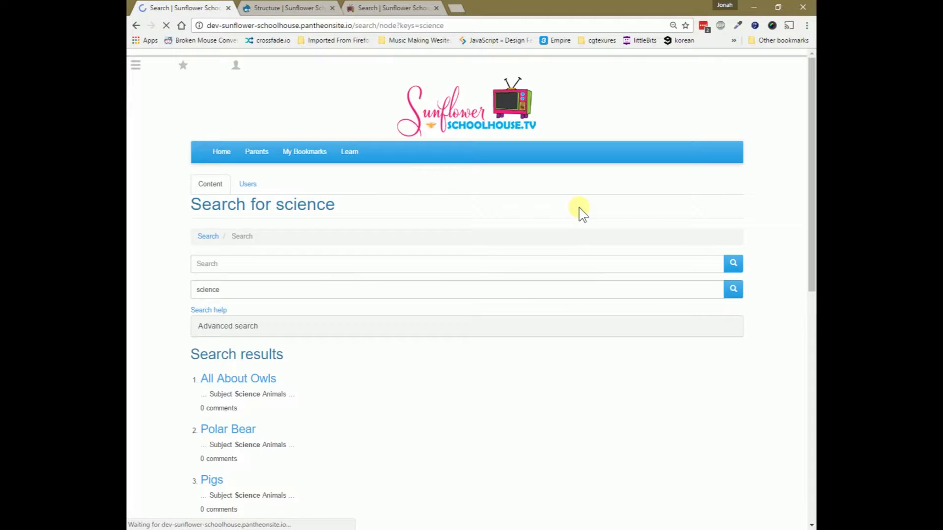
{"action": "scroll", "coordinate": [305, 397], "scroll_direction": "down", "scroll_amount": 2}
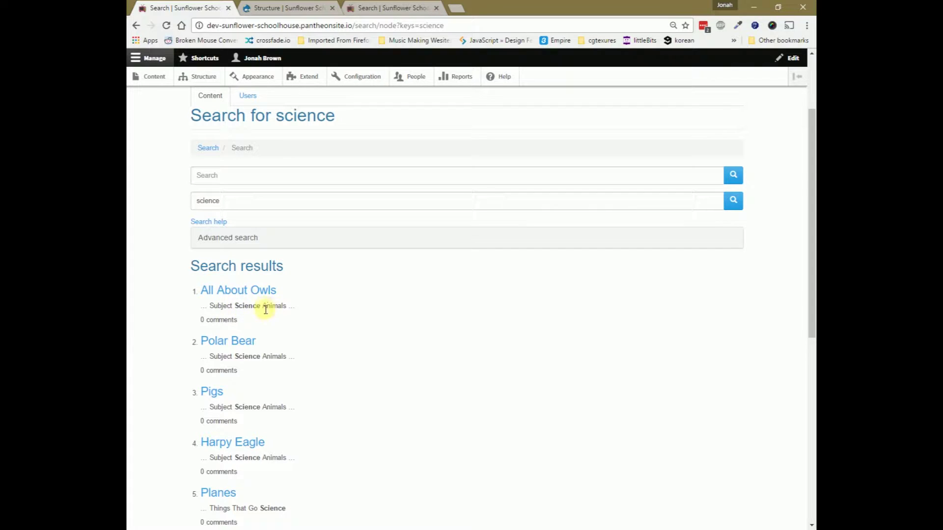
{"action": "scroll", "coordinate": [278, 354], "scroll_direction": "down", "scroll_amount": 6}
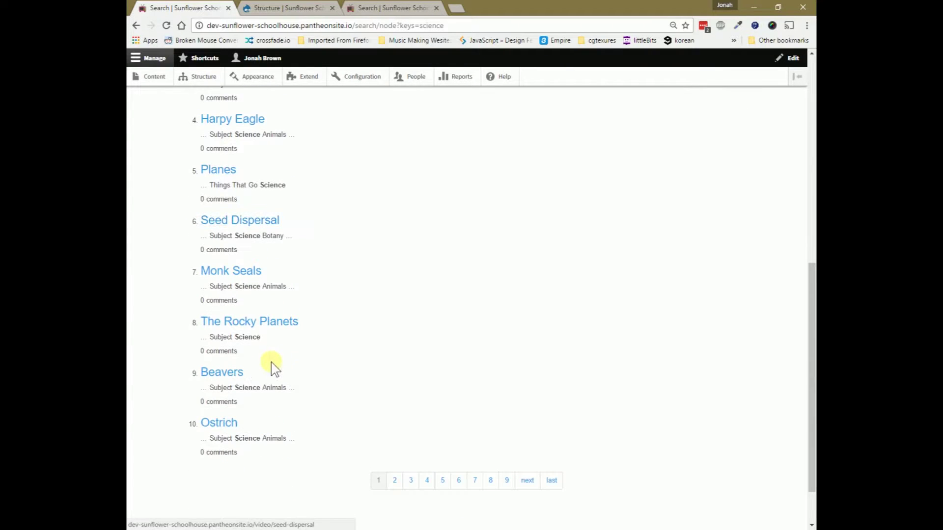
{"action": "scroll", "coordinate": [273, 425], "scroll_direction": "up", "scroll_amount": 8}
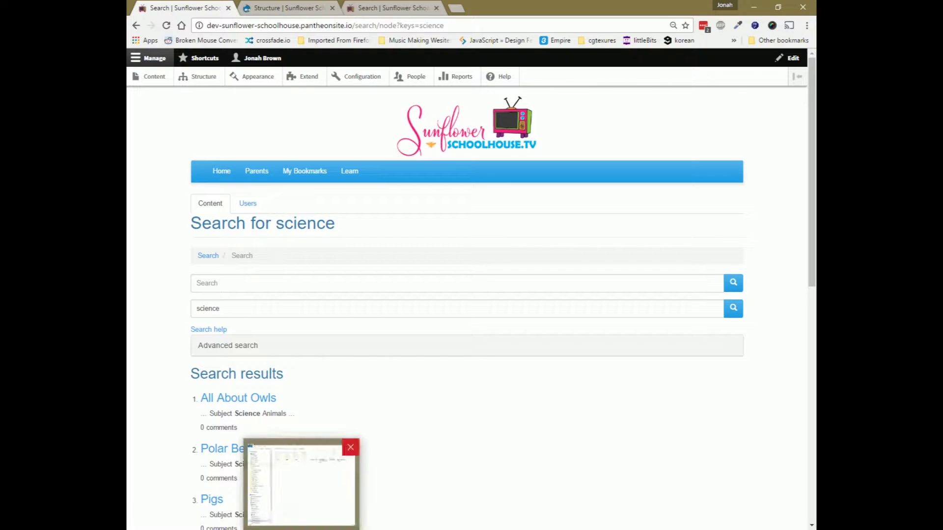
Step: Open search-result.html.twig from the schoolhouse theme's templates folder in Notepad++ and read through its documented variables
{"action": "left_click", "coordinate": [344, 456]}
{"action": "right_click", "coordinate": [730, 95]}
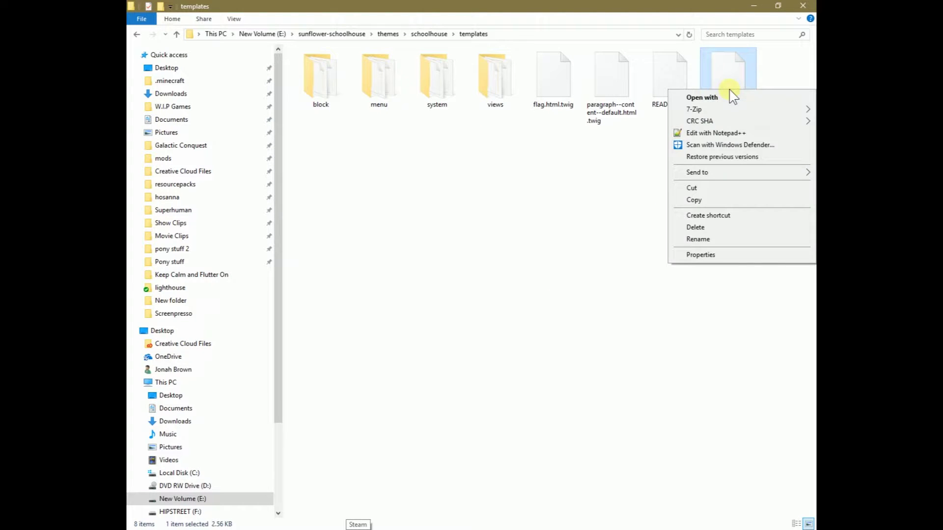
{"action": "left_click", "coordinate": [728, 131]}
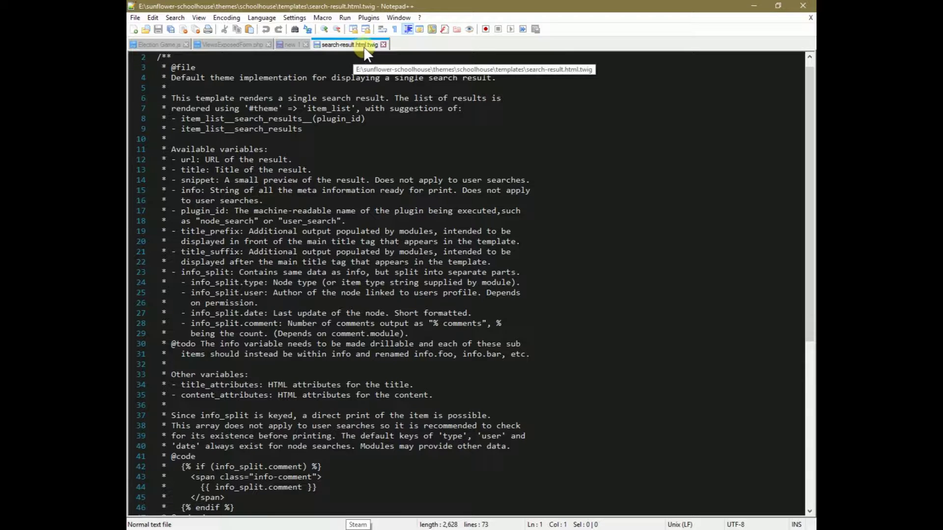
{"action": "left_click", "coordinate": [435, 195]}
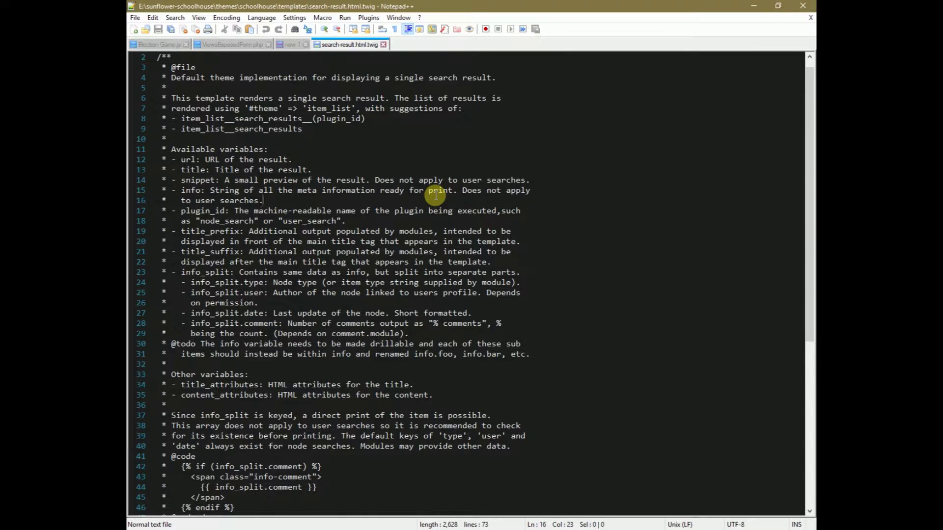
{"action": "scroll", "coordinate": [436, 195], "scroll_direction": "down", "scroll_amount": 2}
{"action": "scroll", "coordinate": [435, 194], "scroll_direction": "down", "scroll_amount": 1}
{"action": "scroll", "coordinate": [436, 195], "scroll_direction": "up", "scroll_amount": 3}
Step: Switch back to the browser and return to the site's home page
{"action": "key", "text": "alt+Tab"}
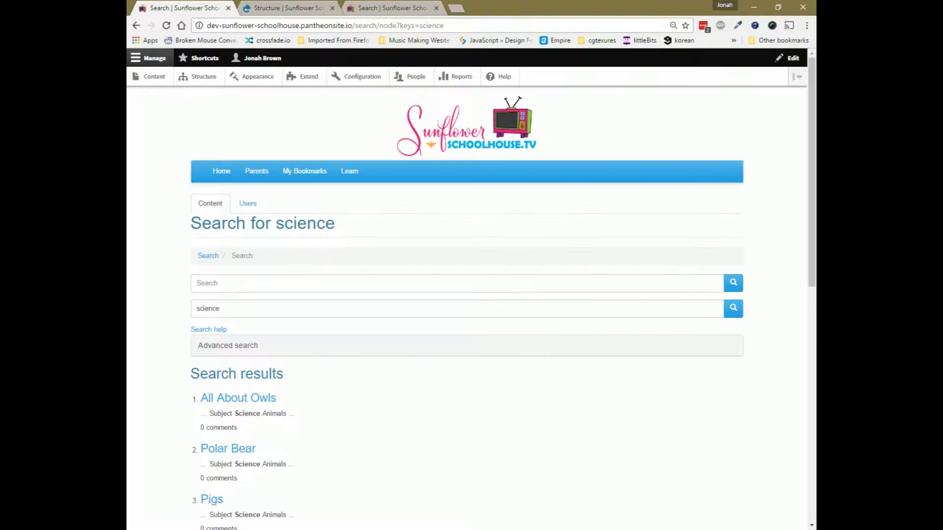
{"action": "left_click", "coordinate": [222, 171]}
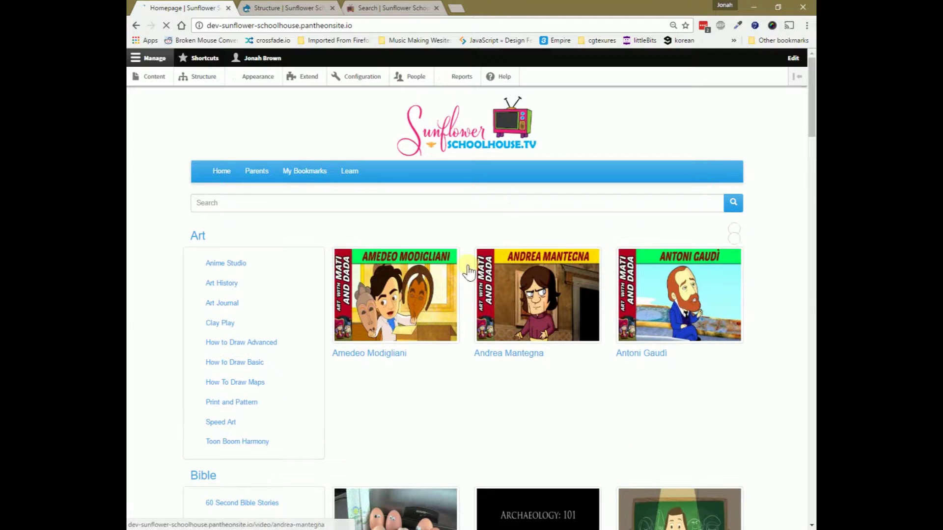
{"action": "left_click", "coordinate": [665, 321]}
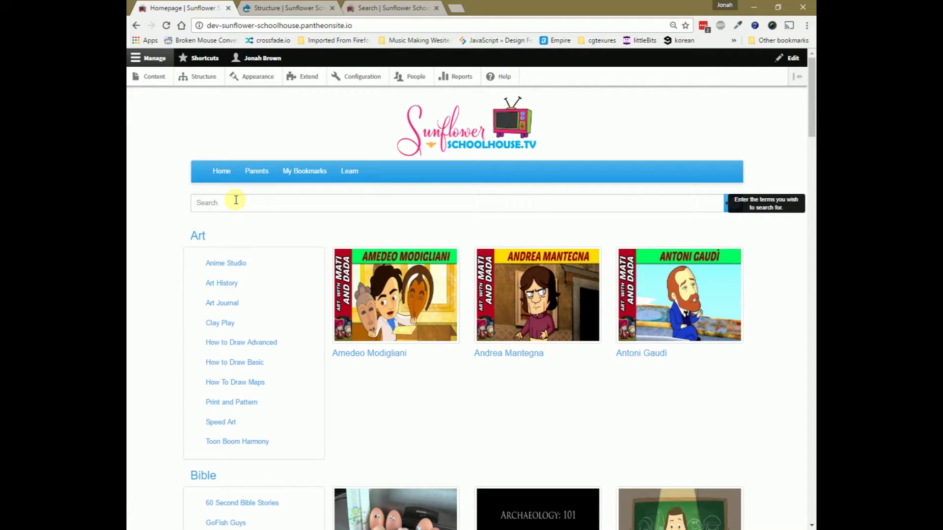
Step: Open the Search pages configuration under Search and metadata and check which search page types are available
{"action": "left_click", "coordinate": [309, 8]}
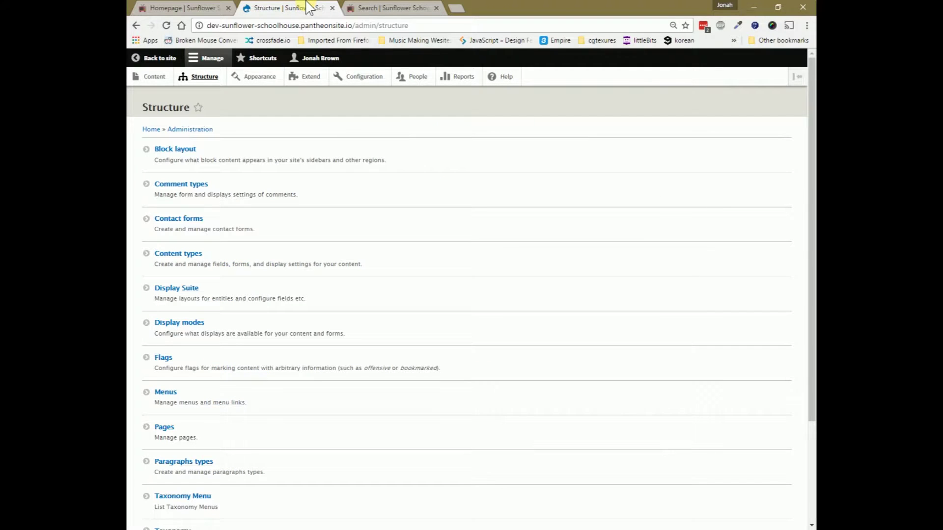
{"action": "left_click", "coordinate": [371, 80]}
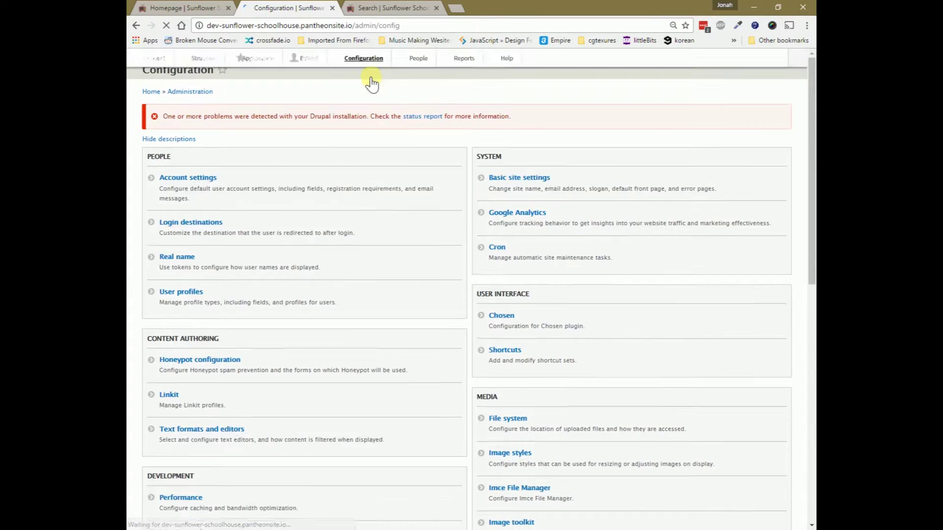
{"action": "scroll", "coordinate": [363, 343], "scroll_direction": "down", "scroll_amount": 3}
{"action": "scroll", "coordinate": [366, 344], "scroll_direction": "down", "scroll_amount": 5}
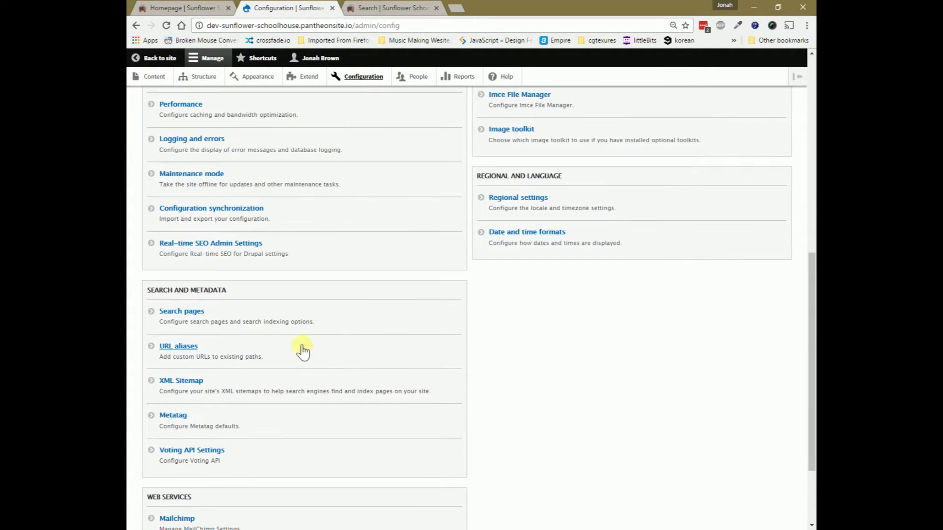
{"action": "left_click", "coordinate": [213, 317]}
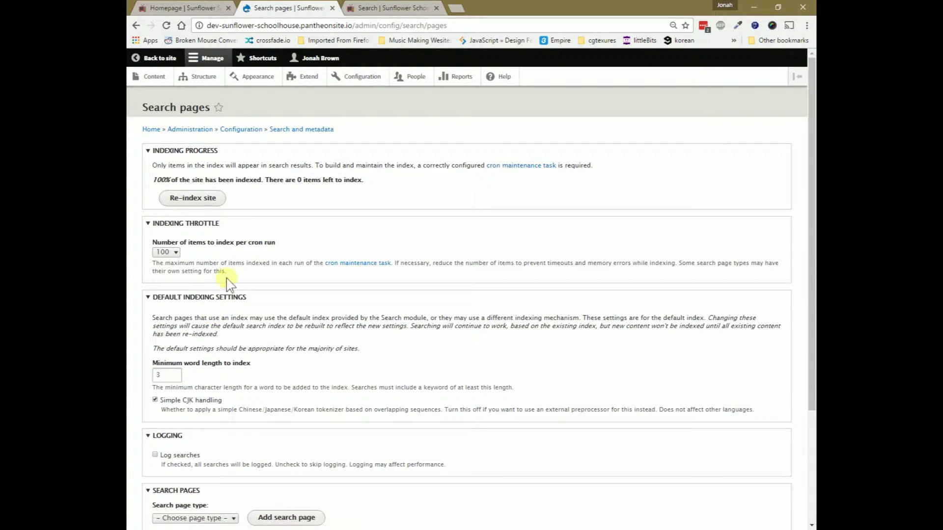
{"action": "scroll", "coordinate": [368, 221], "scroll_direction": "down", "scroll_amount": 3}
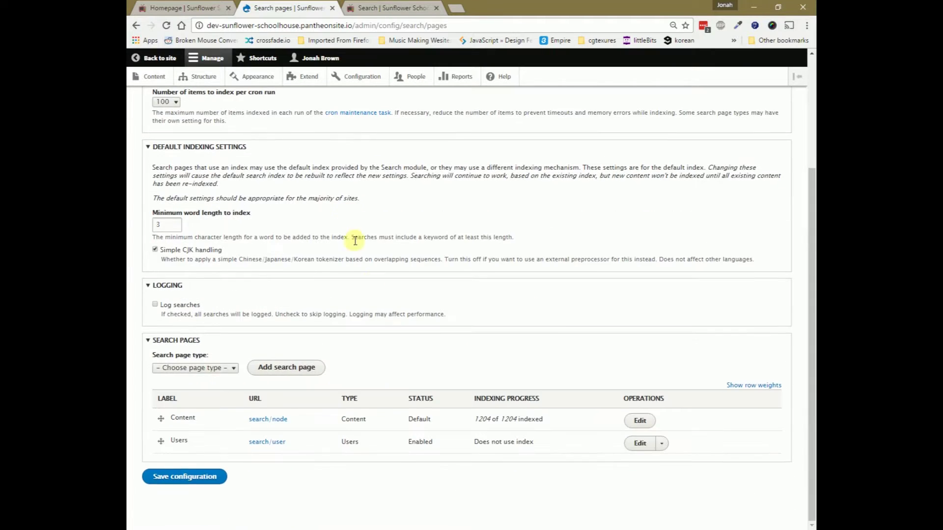
{"action": "left_click", "coordinate": [227, 370]}
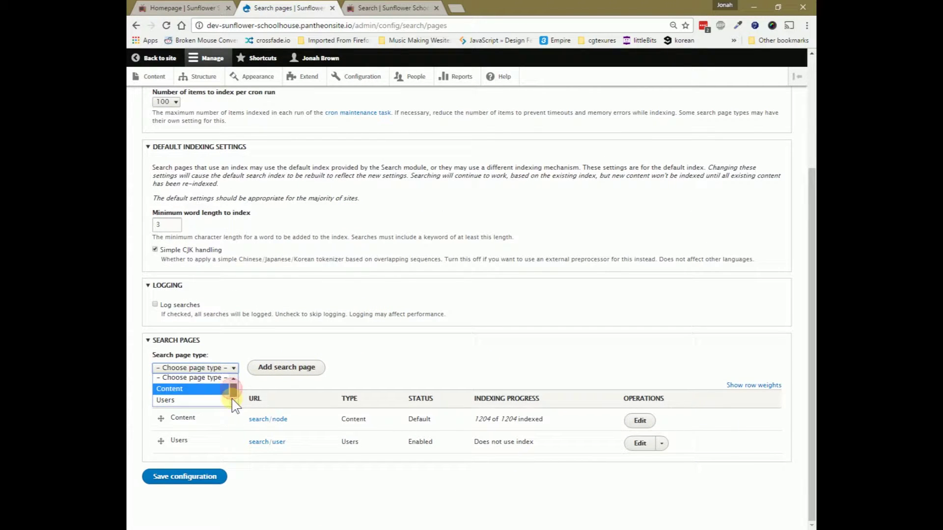
{"action": "left_click", "coordinate": [374, 357]}
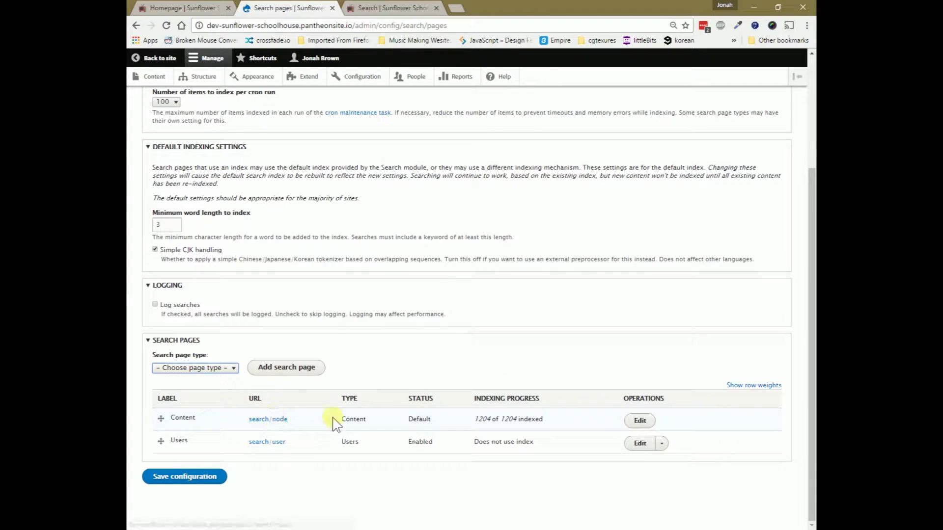
Step: Review the Content search page's ranking settings without changing them, and open its public search/node page
{"action": "left_click", "coordinate": [650, 419]}
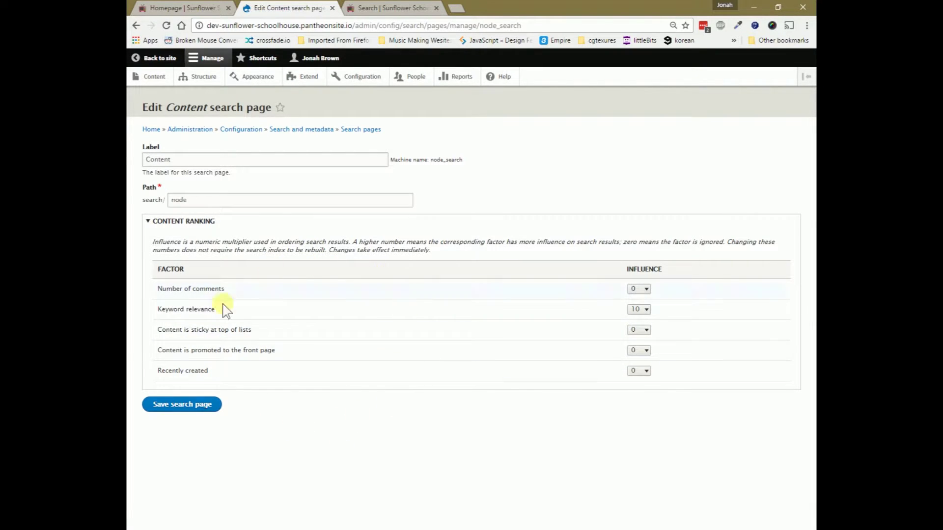
{"action": "left_click", "coordinate": [359, 129]}
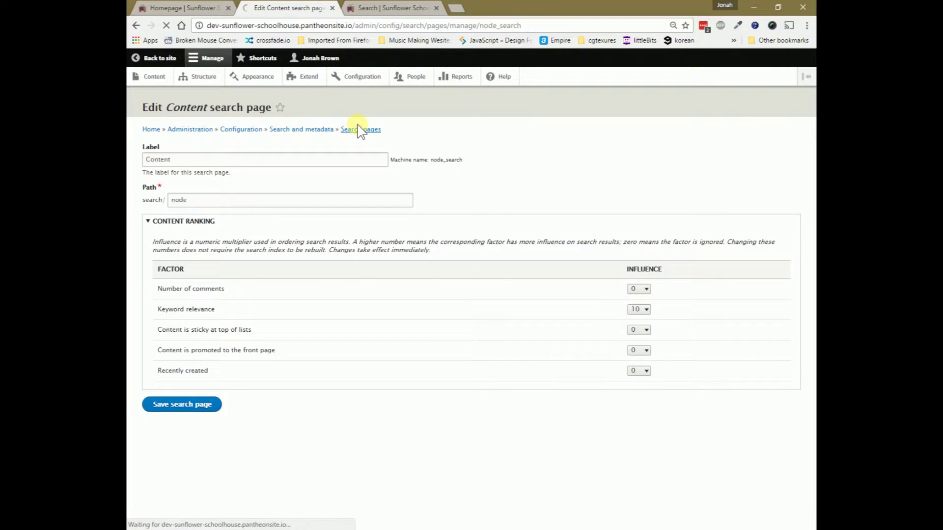
{"action": "scroll", "coordinate": [284, 417], "scroll_direction": "down", "scroll_amount": 3}
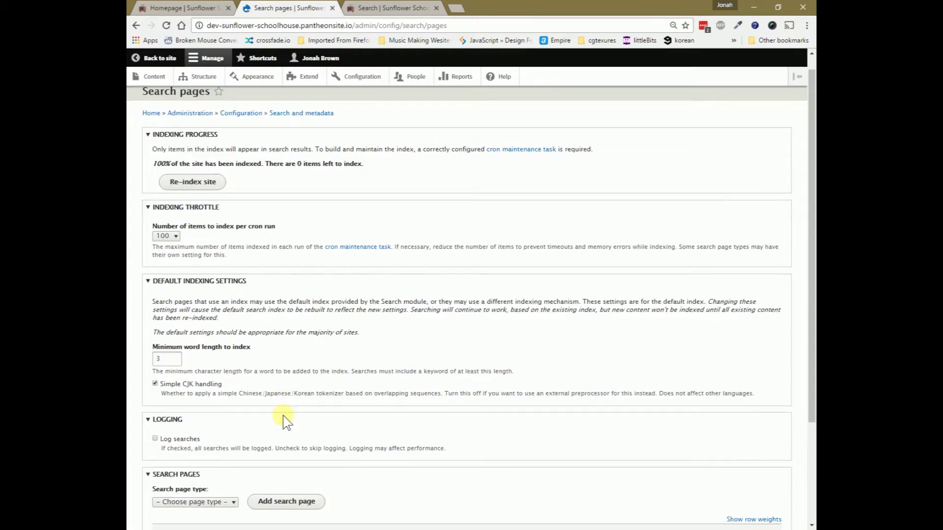
{"action": "left_click", "coordinate": [283, 420]}
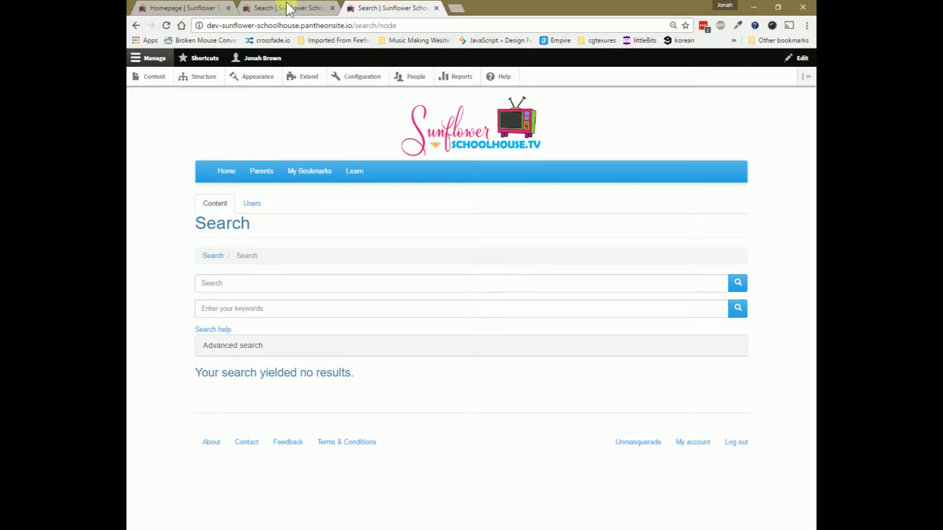
{"action": "left_click", "coordinate": [176, 8]}
{"action": "left_click", "coordinate": [268, 8]}
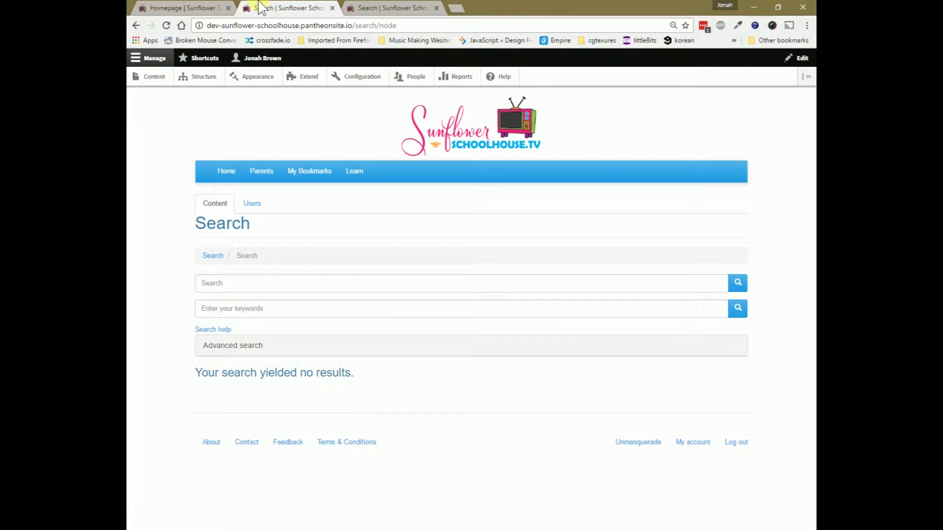
{"action": "left_click", "coordinate": [188, 8]}
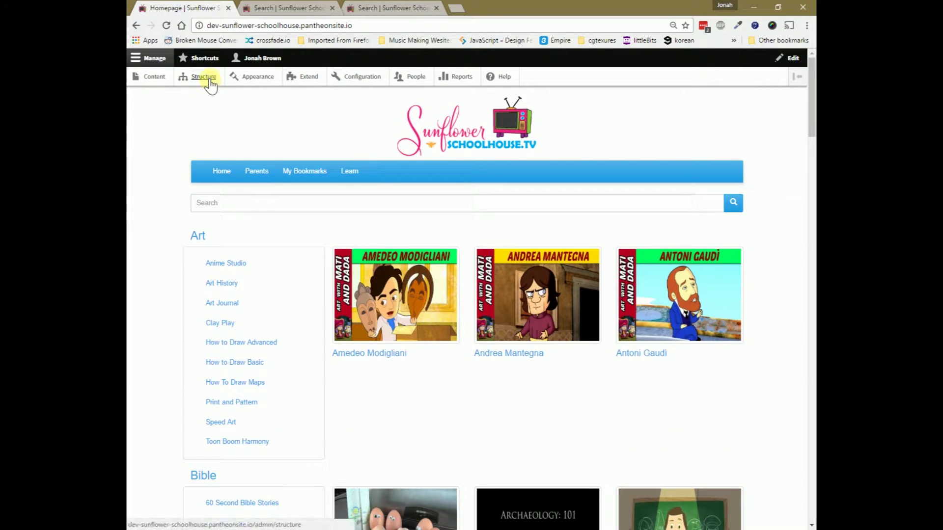
{"action": "left_click", "coordinate": [282, 8]}
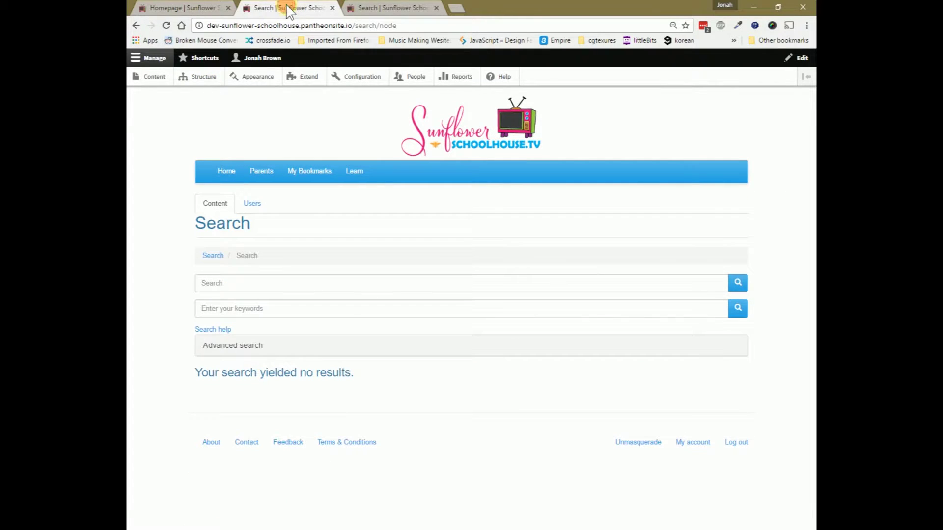
Step: Start a new view named New Search that shows content of type All
{"action": "left_click", "coordinate": [158, 7]}
{"action": "left_click", "coordinate": [203, 78]}
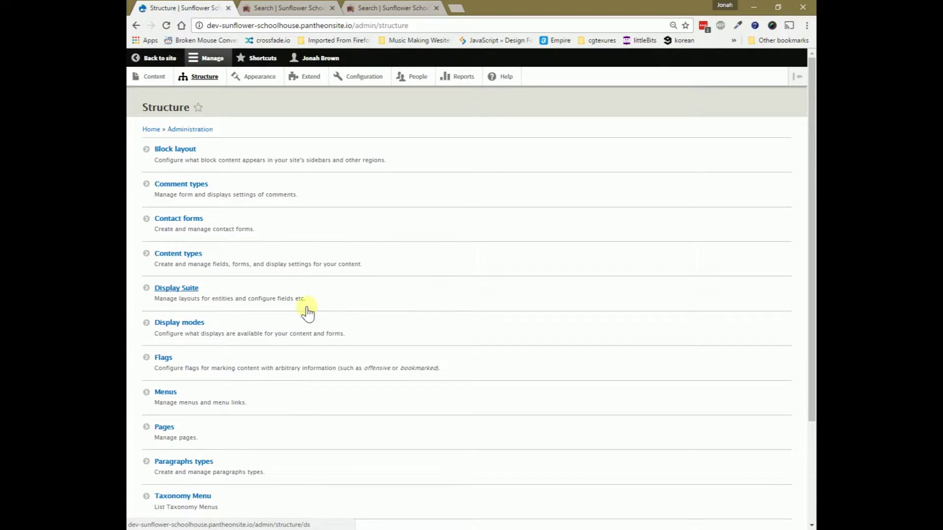
{"action": "scroll", "coordinate": [295, 319], "scroll_direction": "down", "scroll_amount": 3}
{"action": "left_click", "coordinate": [161, 434]}
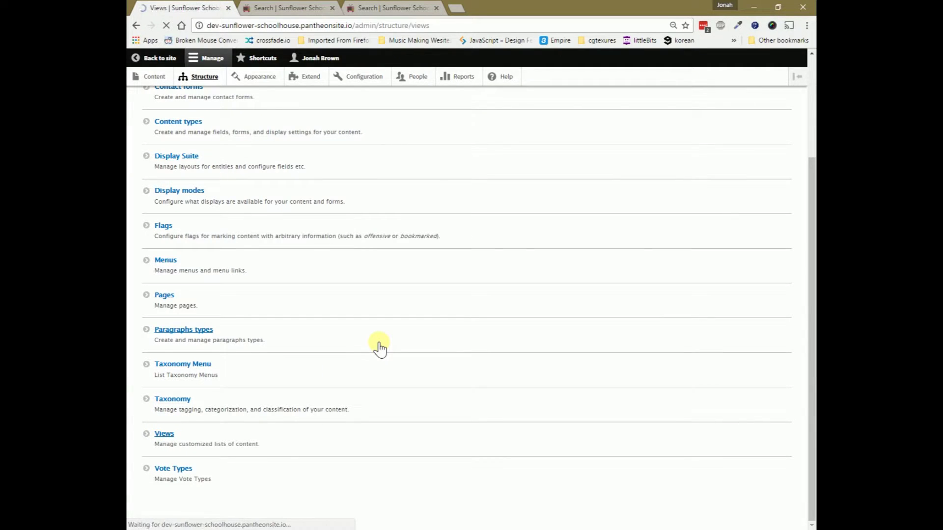
{"action": "left_click", "coordinate": [176, 176]}
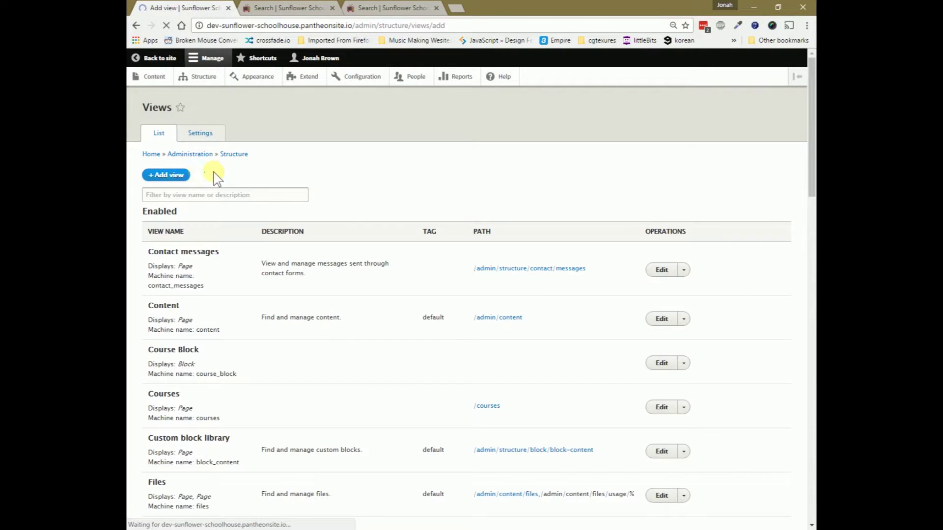
{"action": "left_click", "coordinate": [261, 179]}
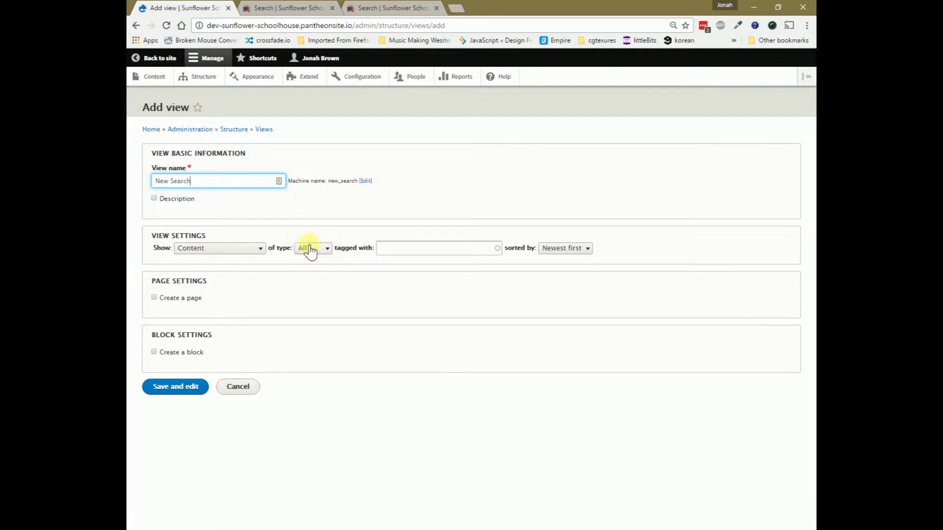
{"action": "left_click", "coordinate": [327, 248]}
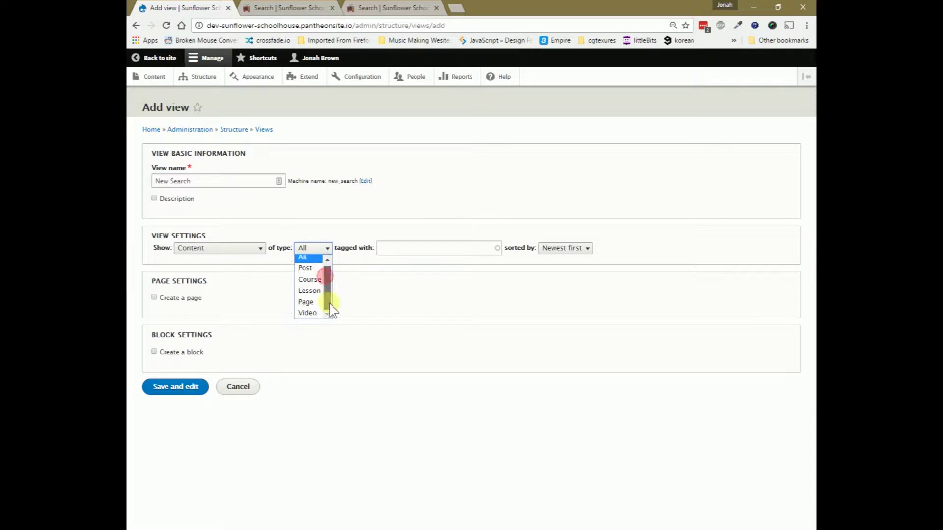
{"action": "left_click", "coordinate": [382, 307]}
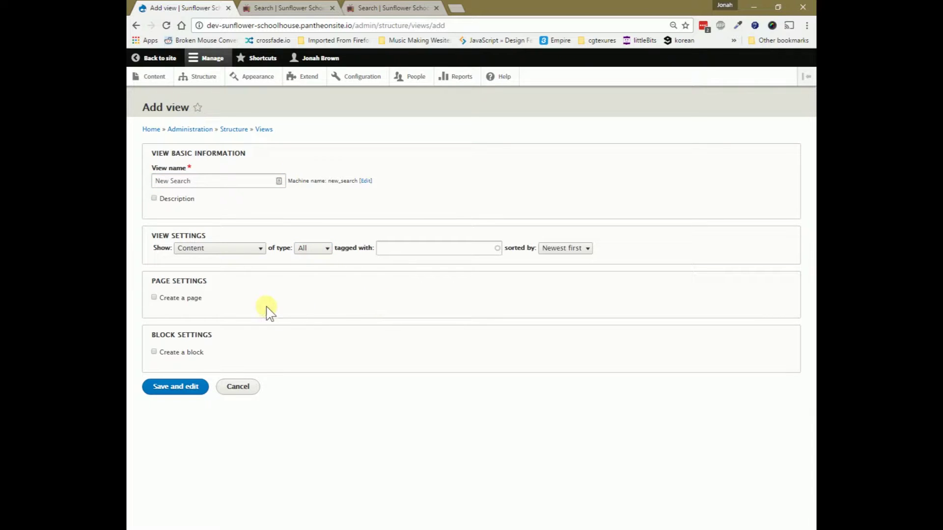
Step: Enable a page for the New Search view and set its path to search/node
{"action": "left_click", "coordinate": [194, 299]}
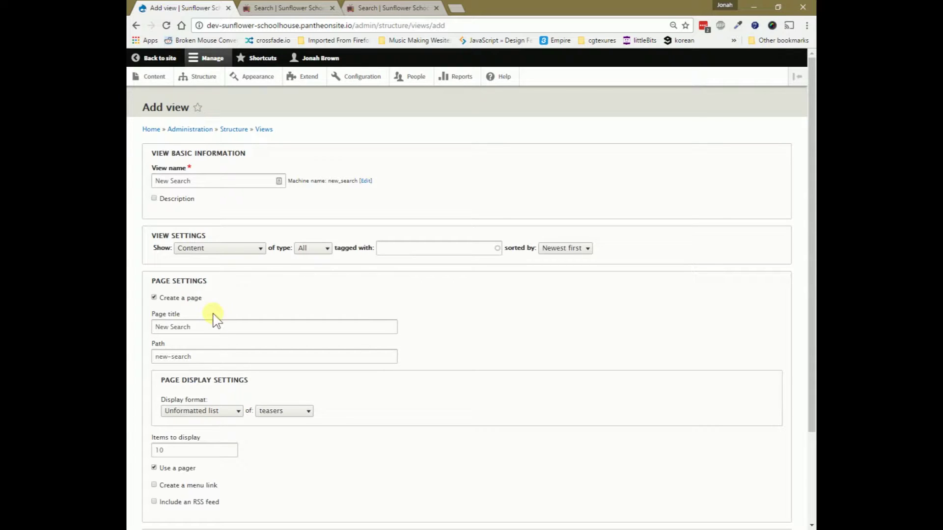
{"action": "left_click", "coordinate": [154, 298]}
{"action": "left_click", "coordinate": [154, 298]}
{"action": "left_click_drag", "start_coordinate": [206, 357], "coordinate": [153, 354]}
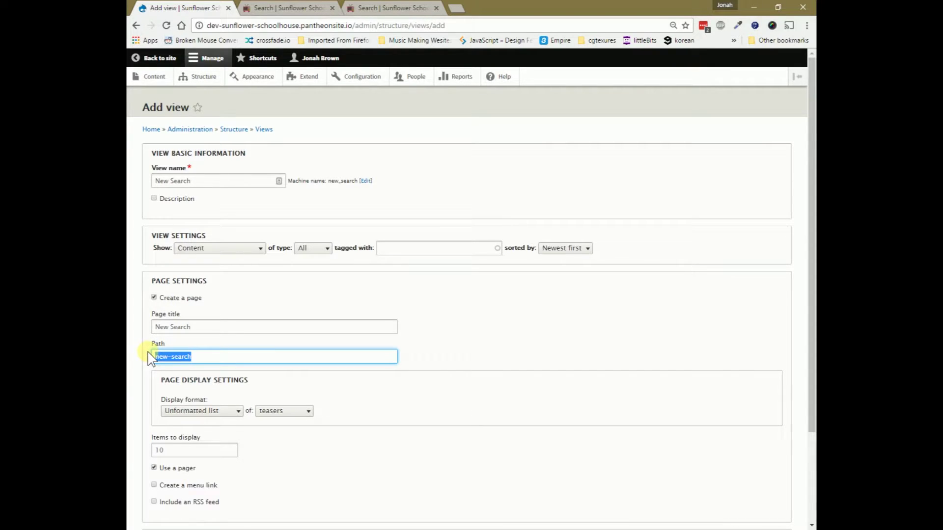
{"action": "type", "text": "search/nod"}
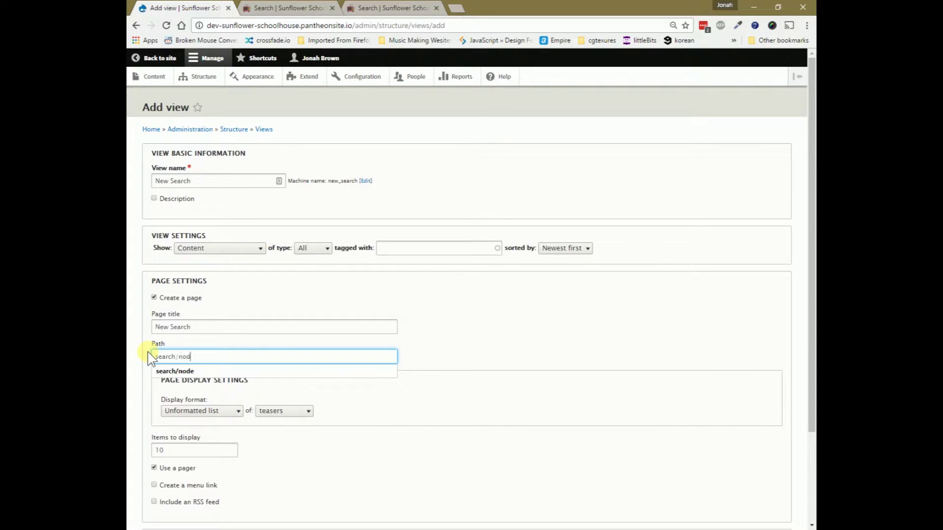
{"action": "type", "text": "e"}
Step: Check the Content search page's URL in the Search pages configuration
{"action": "left_click", "coordinate": [302, 8]}
{"action": "left_click", "coordinate": [136, 25]}
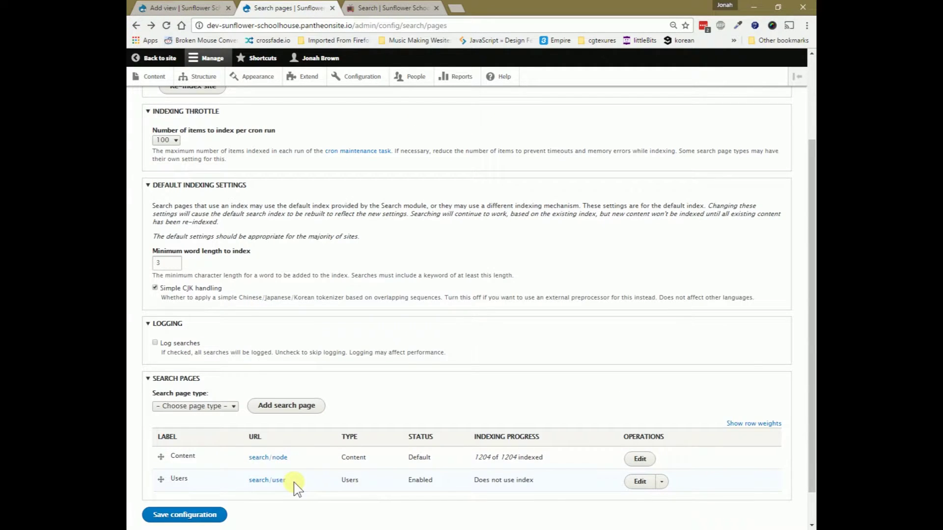
{"action": "left_click_drag", "start_coordinate": [289, 457], "coordinate": [254, 461]}
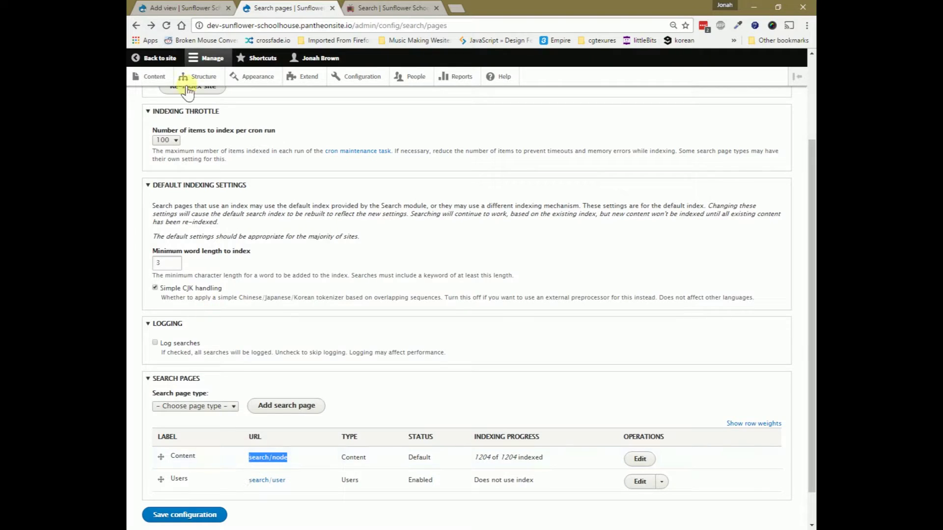
Step: Return to the Add view form and save the New Search view for further editing
{"action": "left_click", "coordinate": [203, 8]}
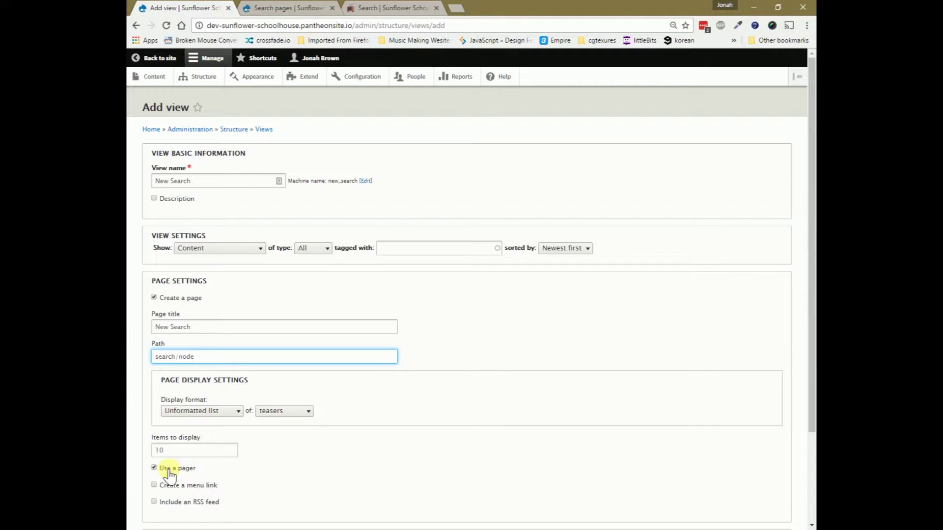
{"action": "scroll", "coordinate": [231, 474], "scroll_direction": "down", "scroll_amount": 2}
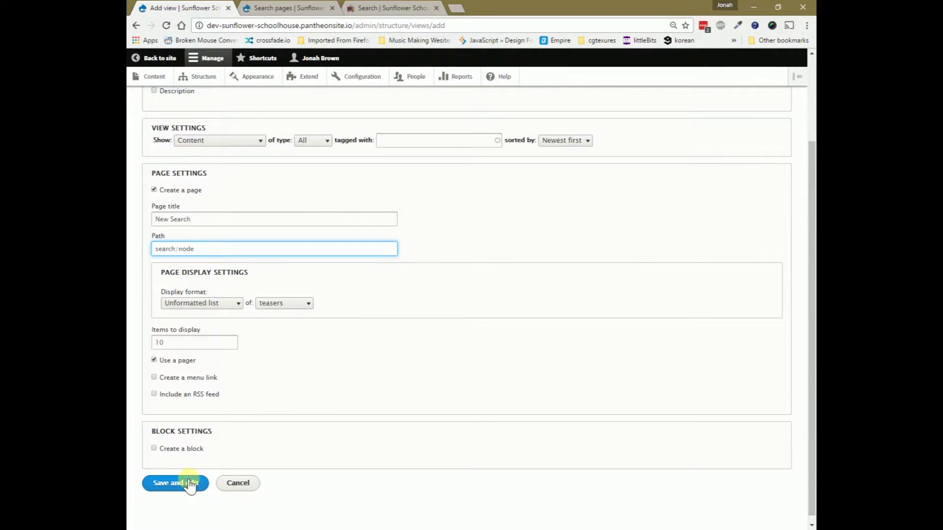
{"action": "left_click", "coordinate": [188, 485]}
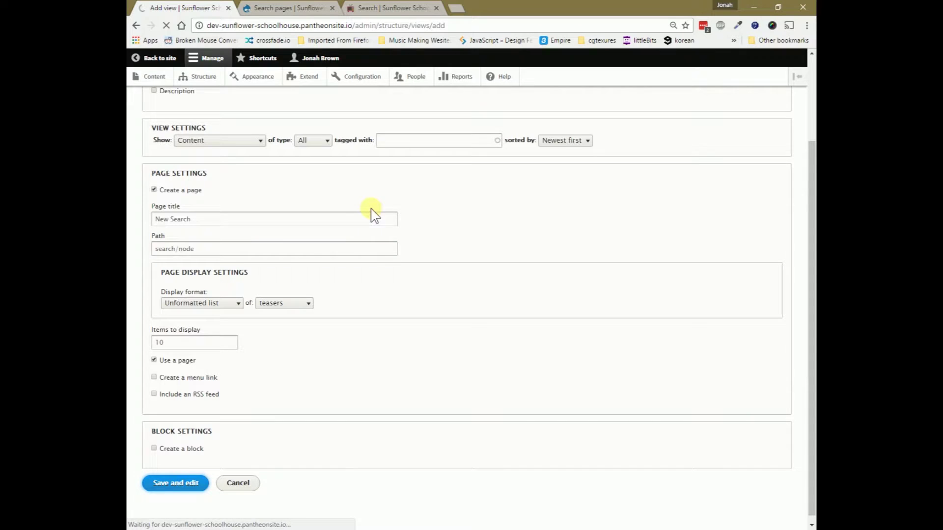
Step: Open the site's home page in a new browser tab, search for science, and examine the results page's address
{"action": "left_click", "coordinate": [363, 8]}
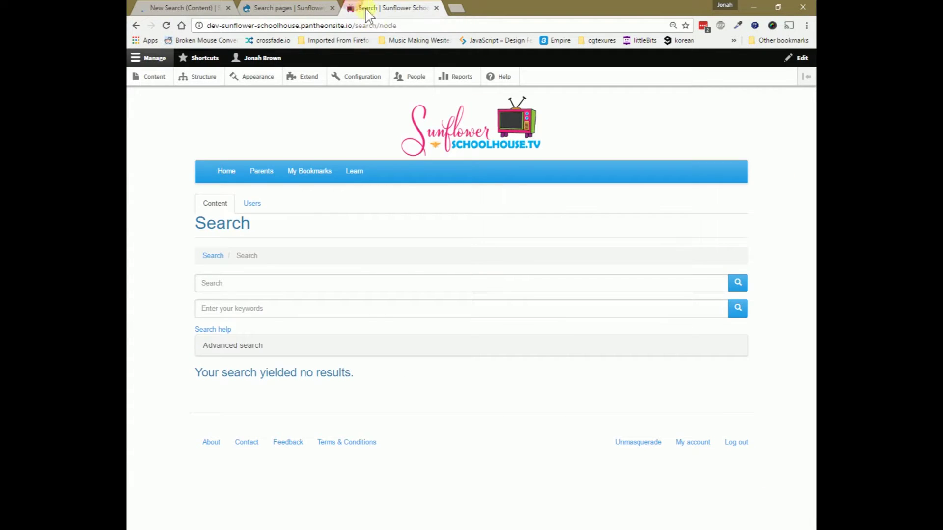
{"action": "left_click", "coordinate": [377, 26]}
{"action": "left_click_drag", "start_coordinate": [377, 25], "coordinate": [541, 8]}
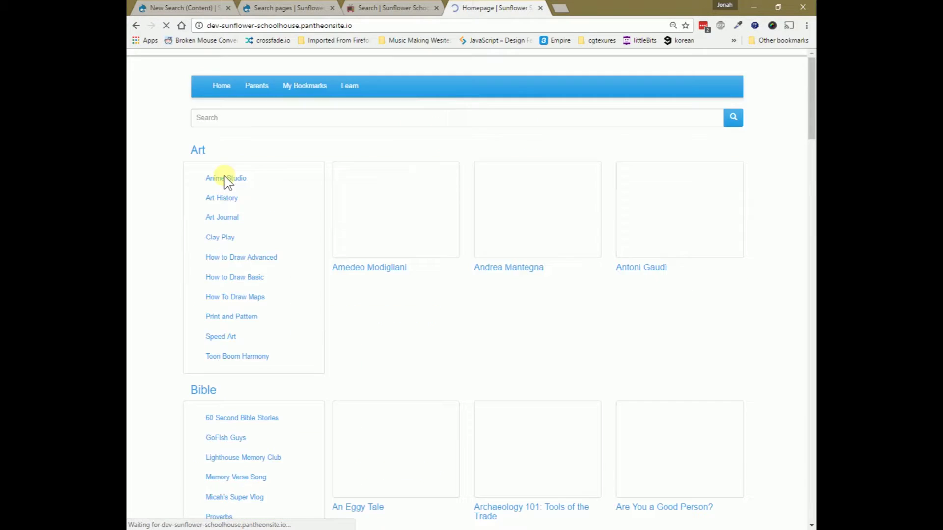
{"action": "left_click", "coordinate": [264, 201]}
{"action": "type", "text": "s"}
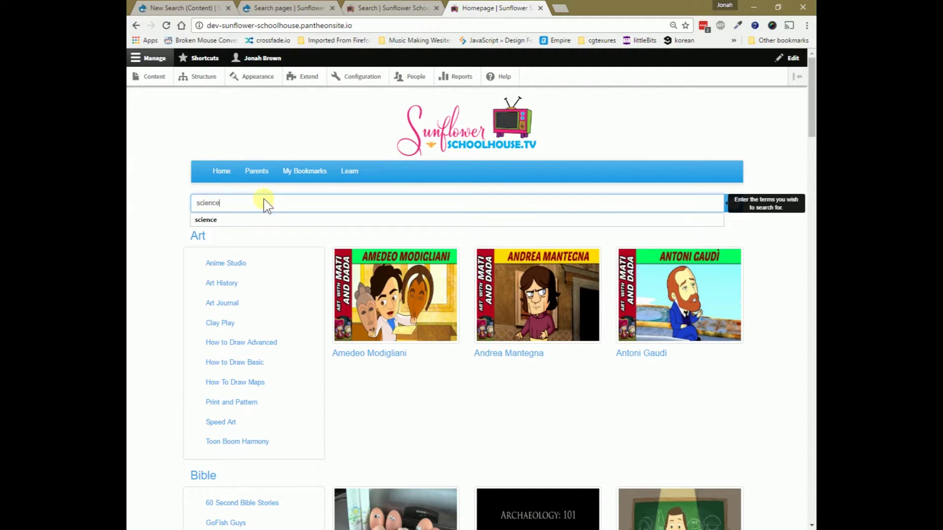
{"action": "type", "text": "cience"}
{"action": "key", "text": "Return"}
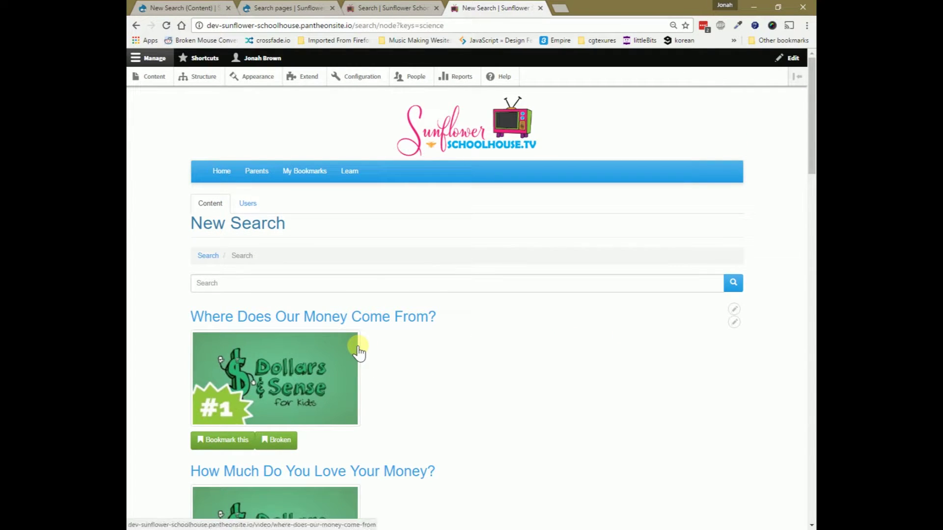
{"action": "left_click_drag", "start_coordinate": [473, 26], "coordinate": [359, 28]}
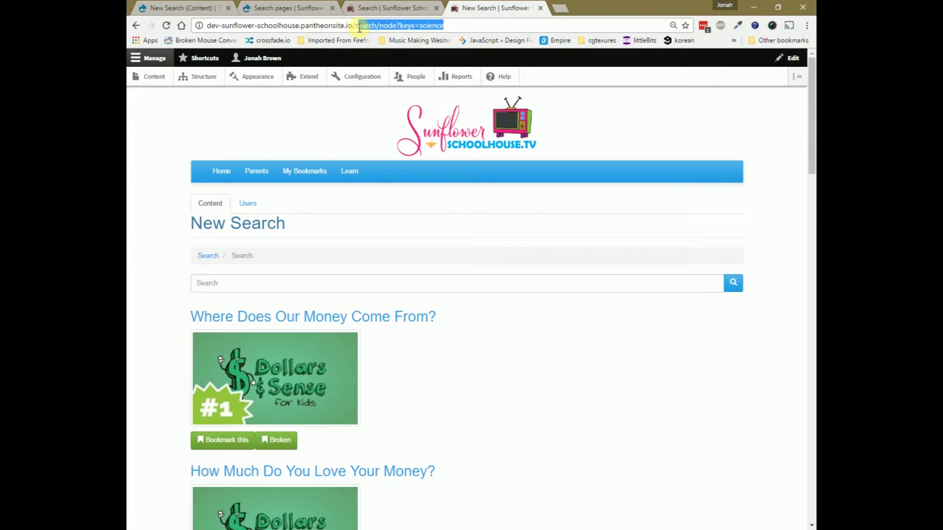
{"action": "left_click", "coordinate": [403, 27]}
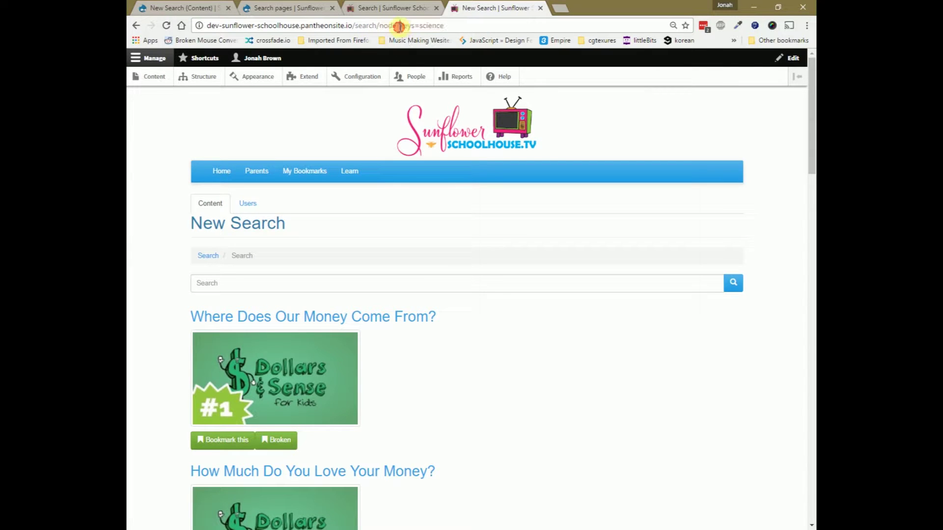
Step: Add the Search Keywords filter criterion from the Search category to the New Search view
{"action": "left_click", "coordinate": [172, 8]}
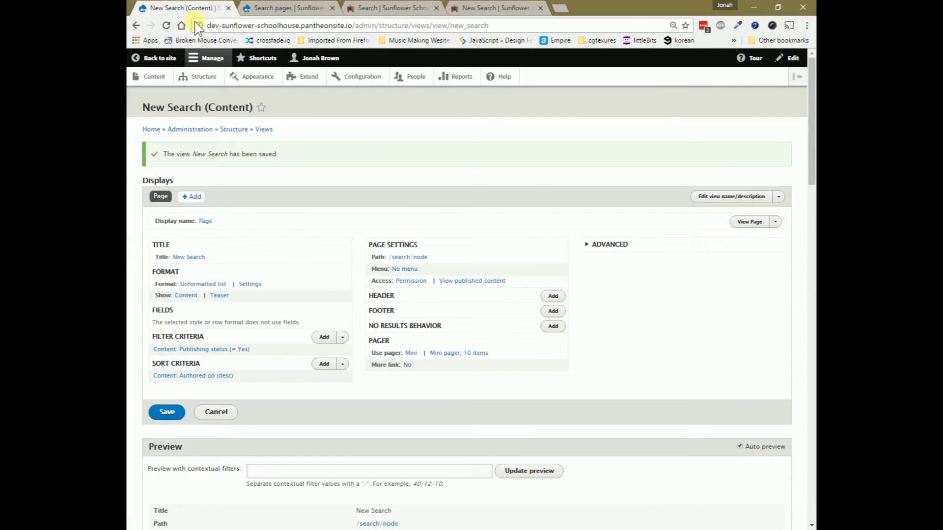
{"action": "left_click", "coordinate": [618, 252]}
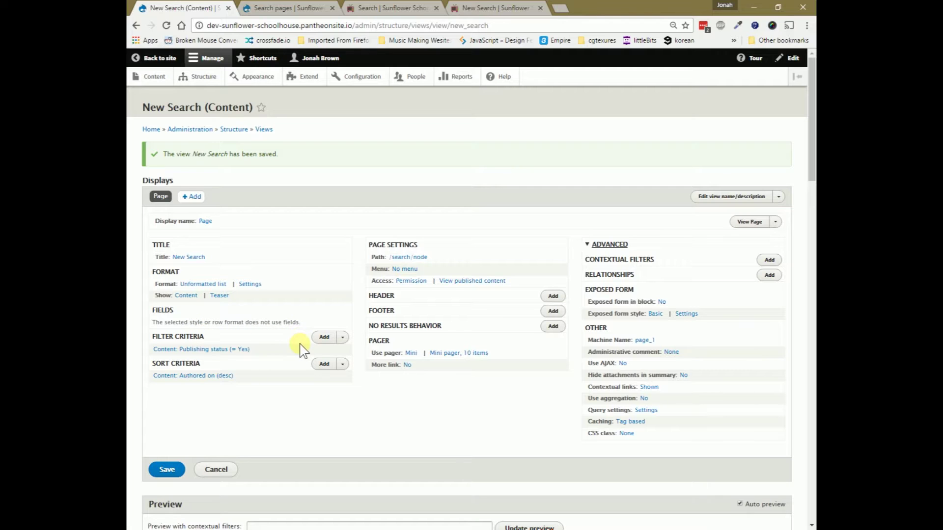
{"action": "left_click", "coordinate": [322, 337]}
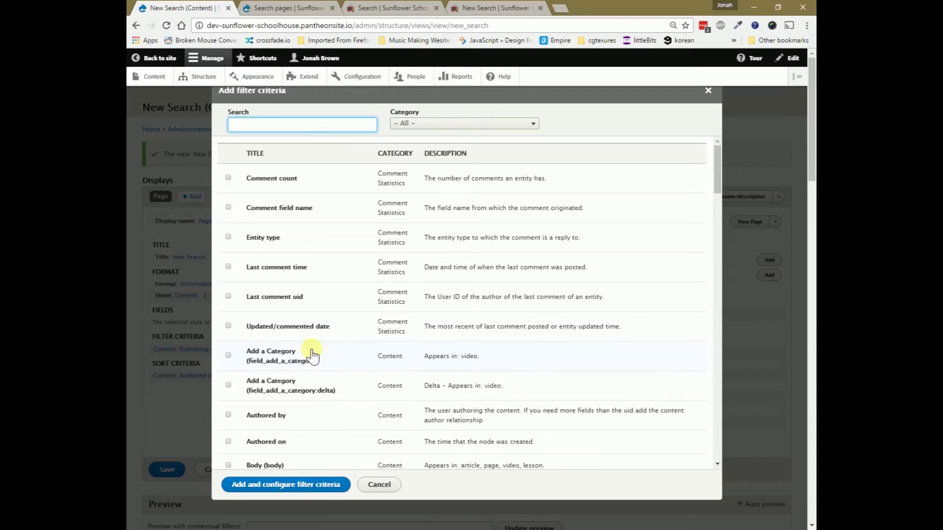
{"action": "left_click", "coordinate": [466, 126]}
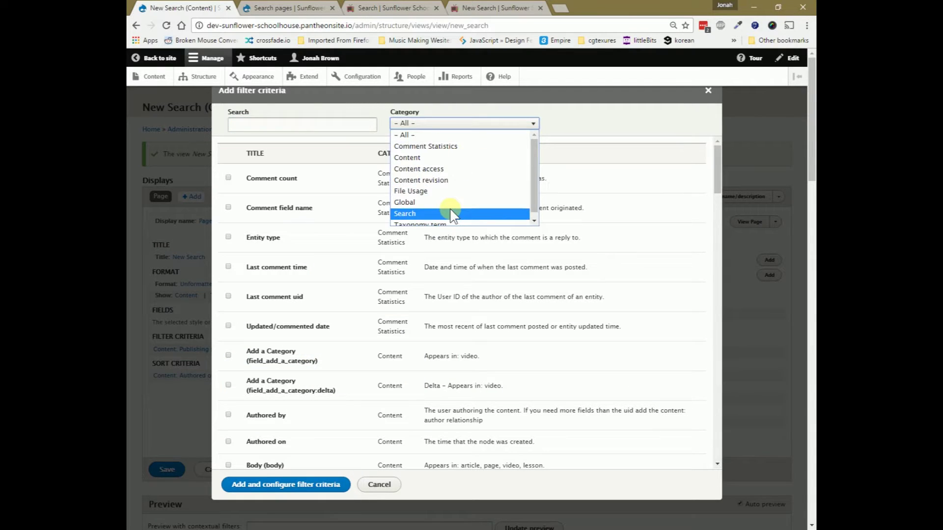
{"action": "left_click", "coordinate": [453, 213]}
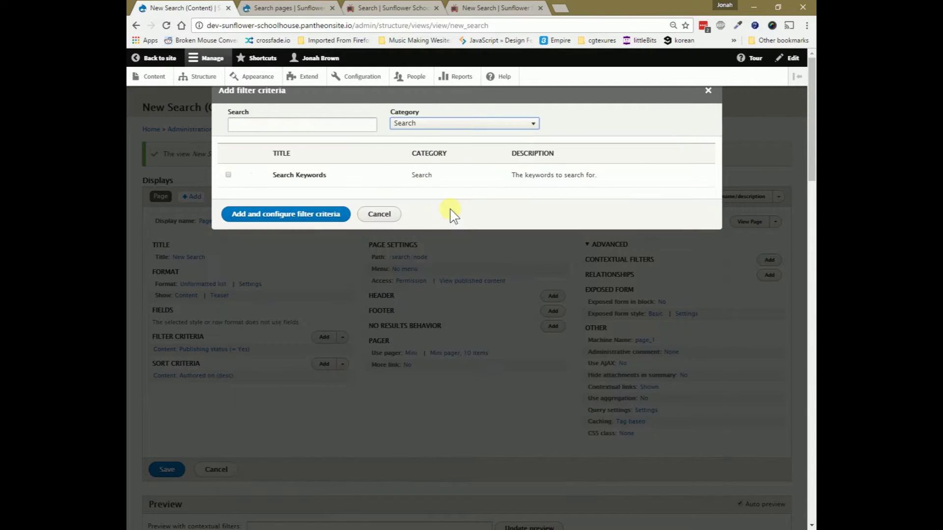
{"action": "left_click", "coordinate": [295, 175]}
{"action": "left_click", "coordinate": [322, 232]}
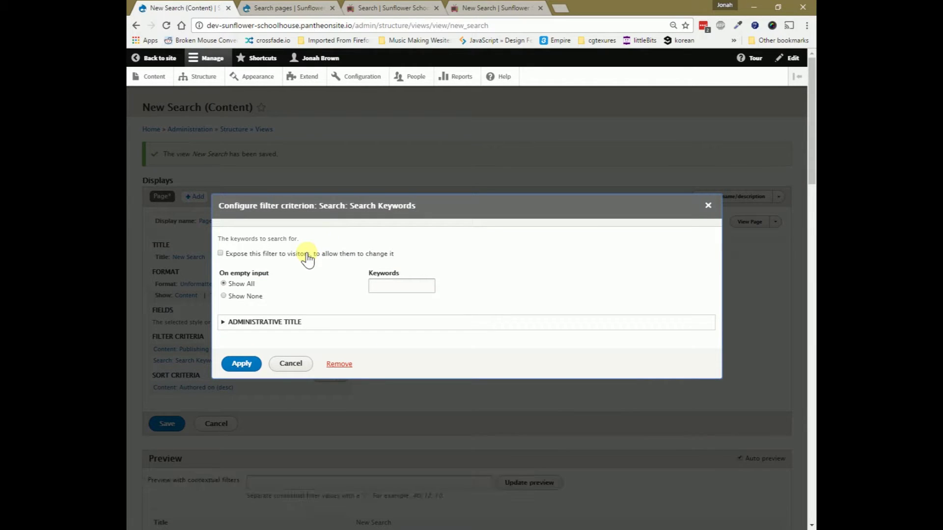
Step: Expose the Search Keywords filter to visitors and shorten its label to Search
{"action": "left_click", "coordinate": [305, 254]}
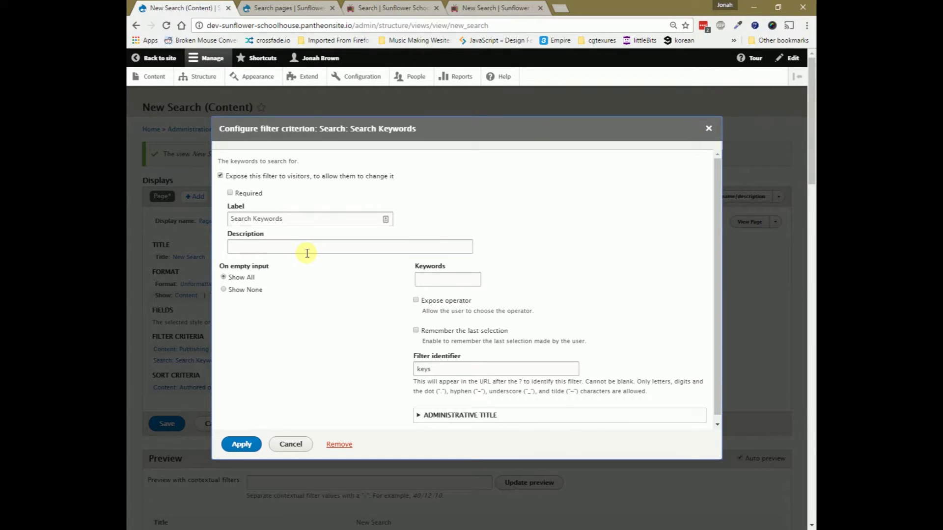
{"action": "left_click_drag", "start_coordinate": [293, 221], "coordinate": [252, 218]}
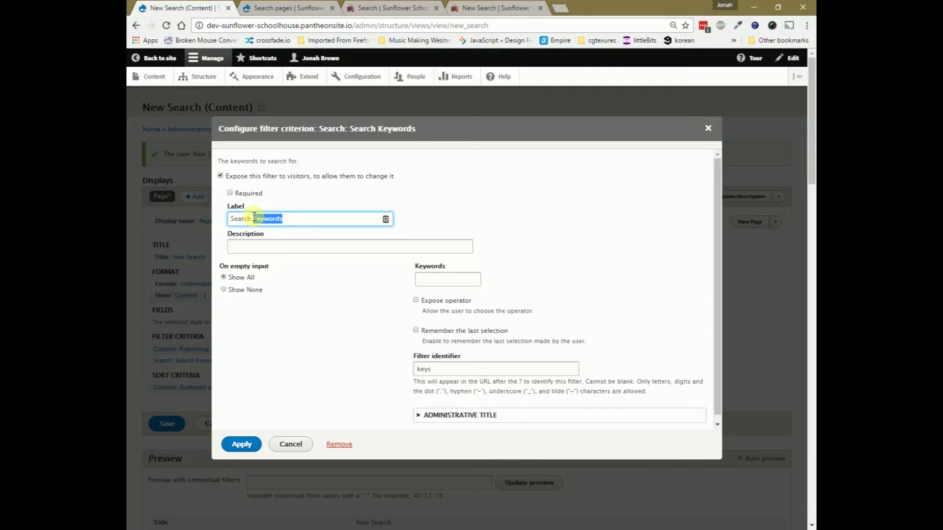
{"action": "key", "text": "BackSpace"}
{"action": "left_click", "coordinate": [526, 208]}
Step: Compare the filter identifier with the query parameter in the search results page's address
{"action": "scroll", "coordinate": [525, 366], "scroll_direction": "down", "scroll_amount": 1}
{"action": "left_click", "coordinate": [456, 364]}
{"action": "left_click_drag", "start_coordinate": [422, 360], "coordinate": [435, 358]}
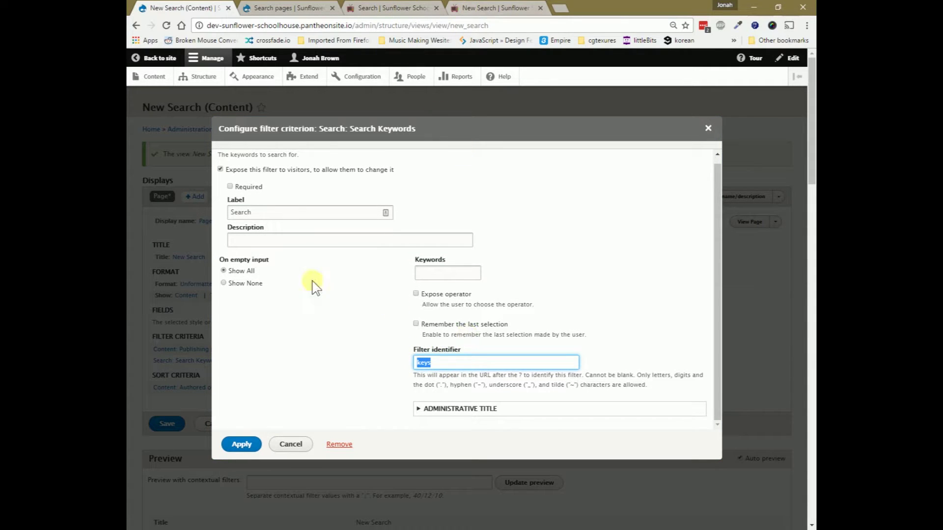
{"action": "left_click", "coordinate": [479, 7]}
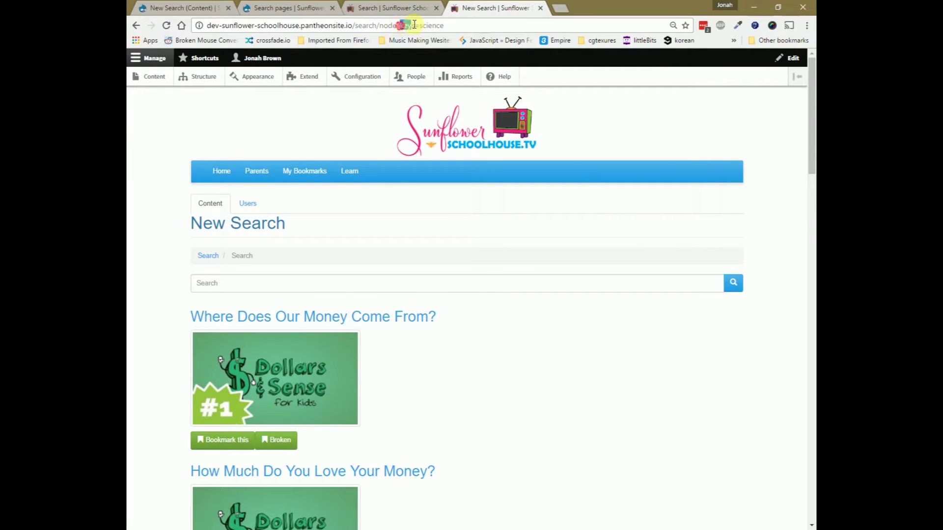
Step: Return to the view editor, apply the exposed keyword filter and save the view
{"action": "left_click", "coordinate": [189, 8]}
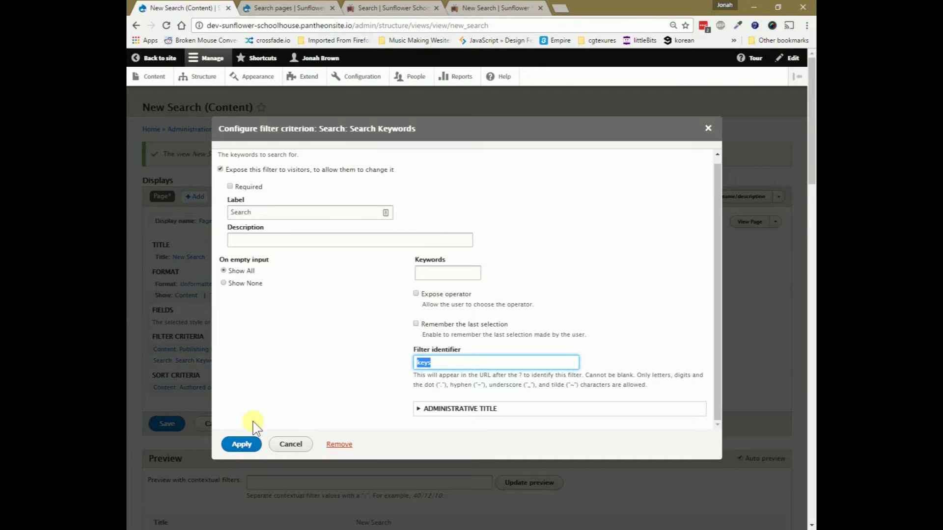
{"action": "left_click", "coordinate": [240, 443]}
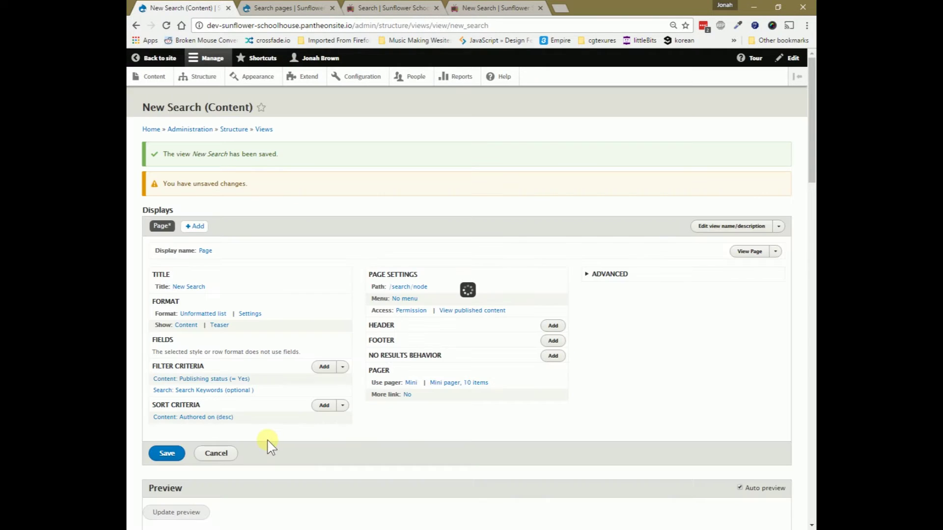
{"action": "left_click", "coordinate": [167, 452]}
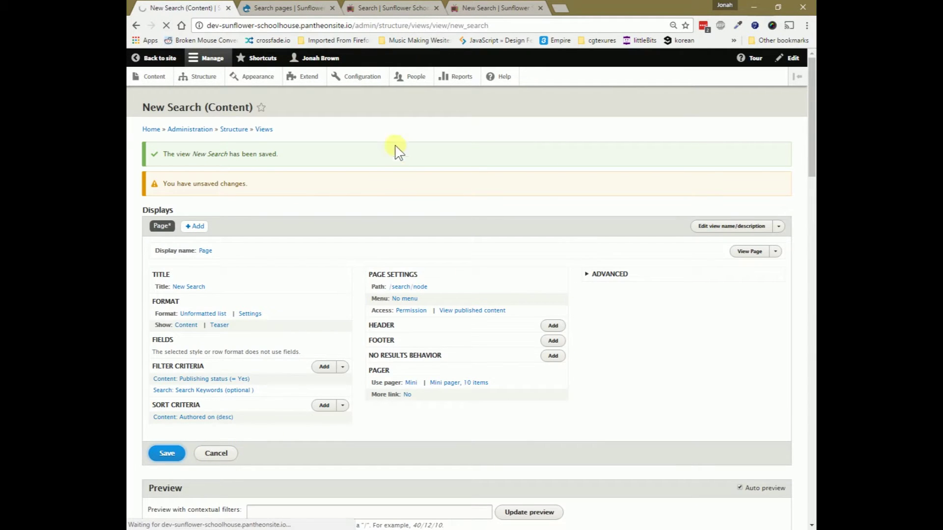
Step: Reload the science search results page and look through the filtered results
{"action": "left_click", "coordinate": [461, 8]}
{"action": "left_click", "coordinate": [480, 27]}
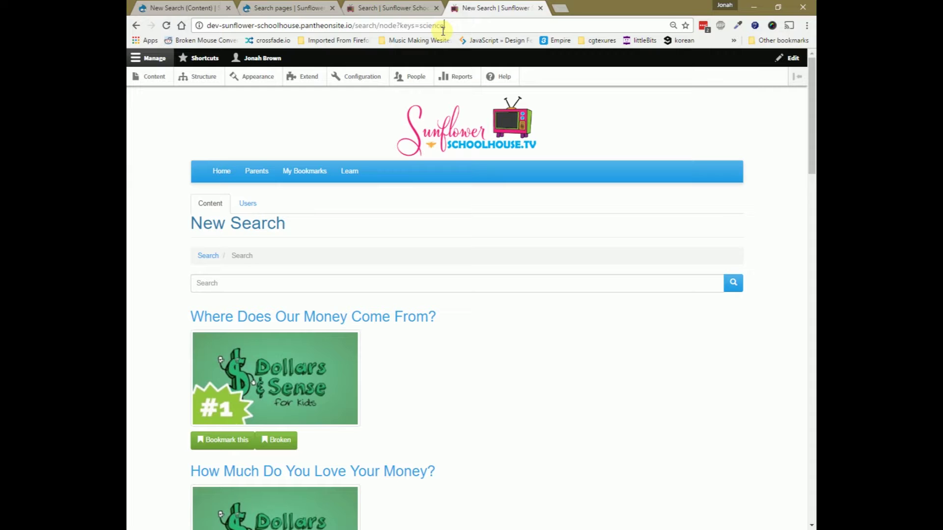
{"action": "key", "text": "Return"}
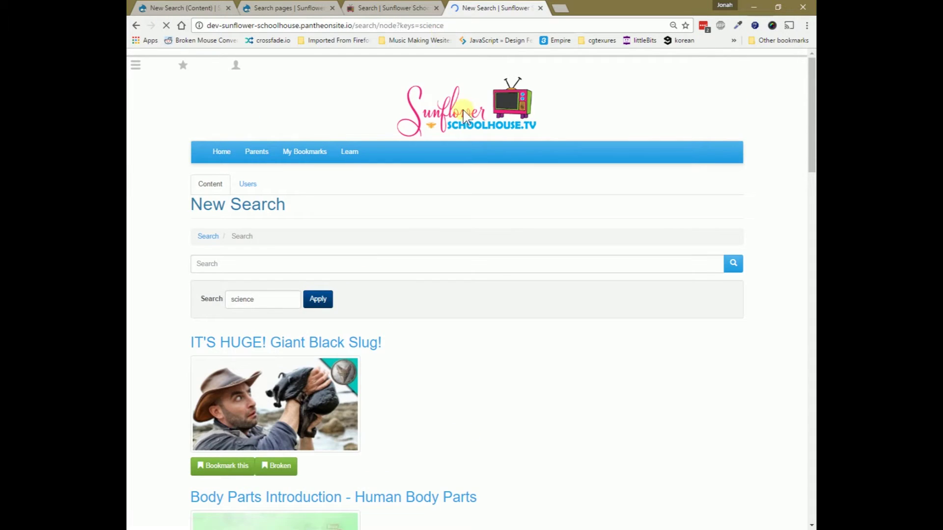
{"action": "scroll", "coordinate": [471, 280], "scroll_direction": "down", "scroll_amount": 3}
{"action": "scroll", "coordinate": [470, 278], "scroll_direction": "down", "scroll_amount": 15}
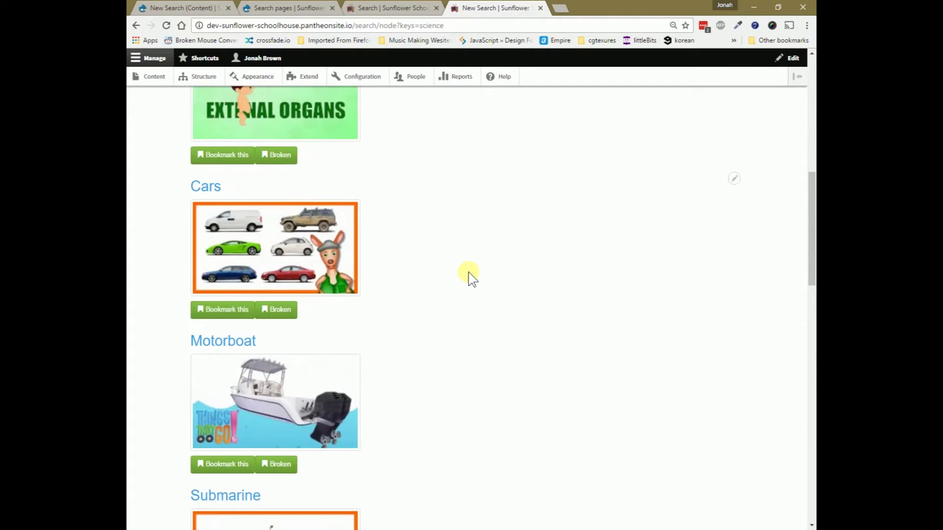
{"action": "scroll", "coordinate": [457, 267], "scroll_direction": "up", "scroll_amount": 18}
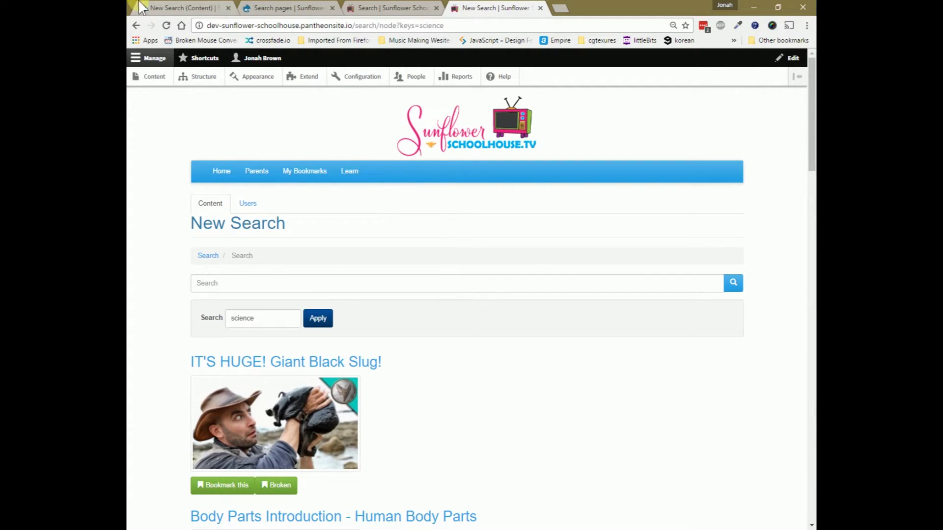
Step: Change the New Search view's format to Grid
{"action": "left_click", "coordinate": [181, 8]}
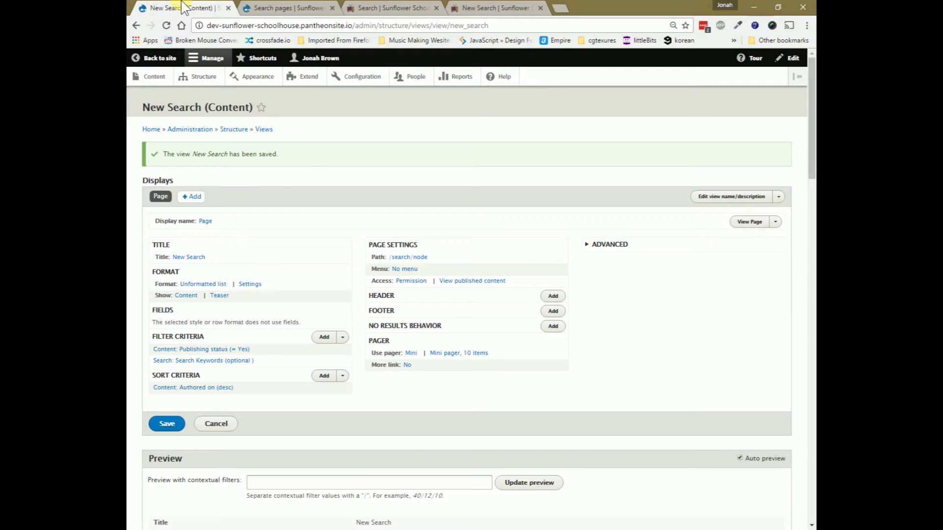
{"action": "left_click", "coordinate": [216, 285]}
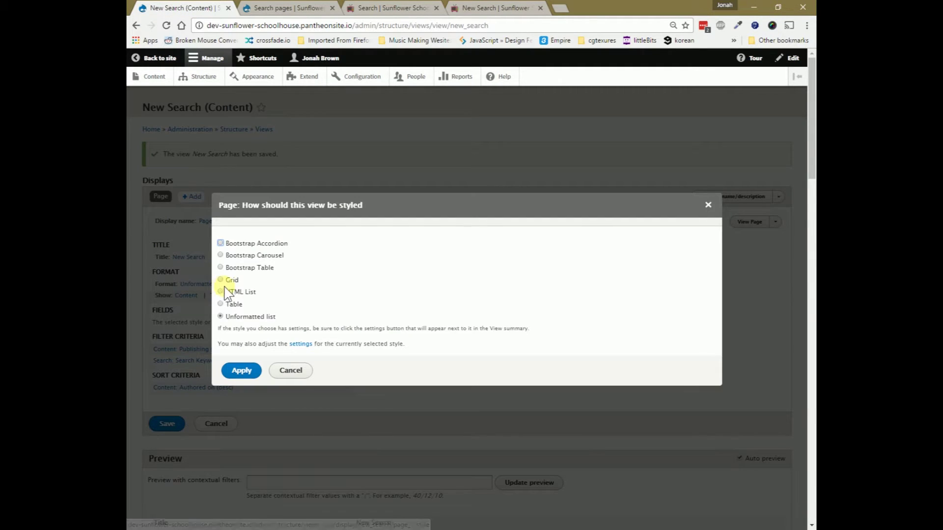
{"action": "left_click", "coordinate": [230, 283]}
{"action": "left_click", "coordinate": [241, 370]}
Step: Turn off automatic width, default column classes and default row classes in the grid's style options
{"action": "left_click", "coordinate": [223, 203]}
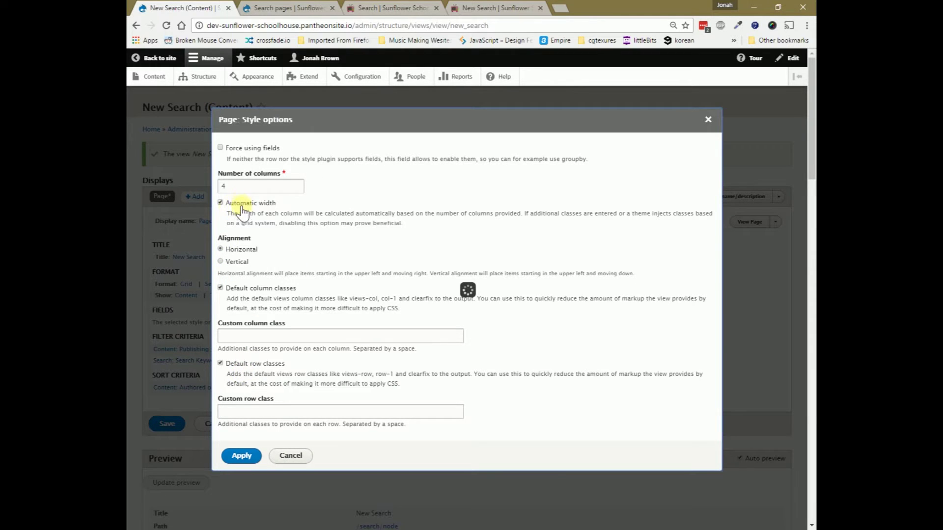
{"action": "left_click", "coordinate": [250, 293]}
{"action": "left_click_drag", "start_coordinate": [256, 364], "coordinate": [266, 364]}
{"action": "left_click", "coordinate": [221, 363]}
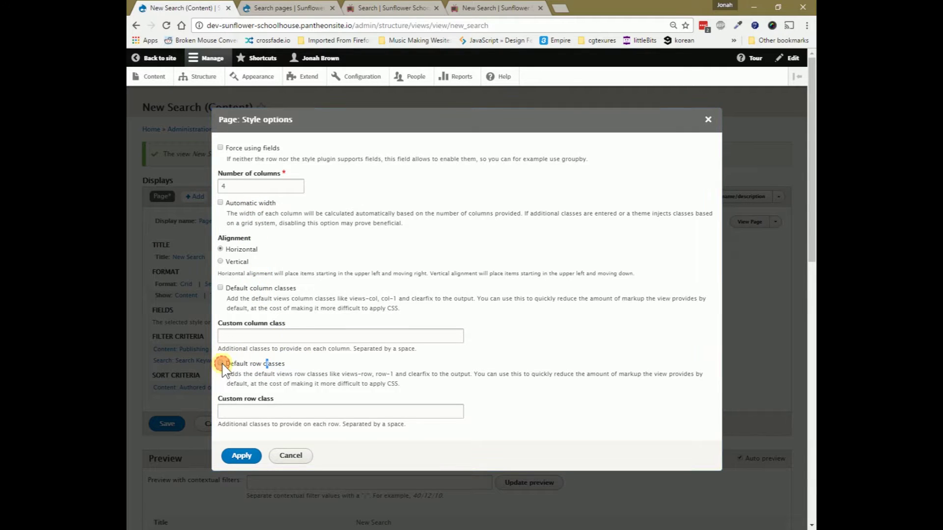
Step: Set the grid's custom column class to col-md-3 and custom row class to row, apply the options and save the view
{"action": "left_click", "coordinate": [253, 334]}
{"action": "type", "text": "c"}
{"action": "left_click", "coordinate": [245, 351]}
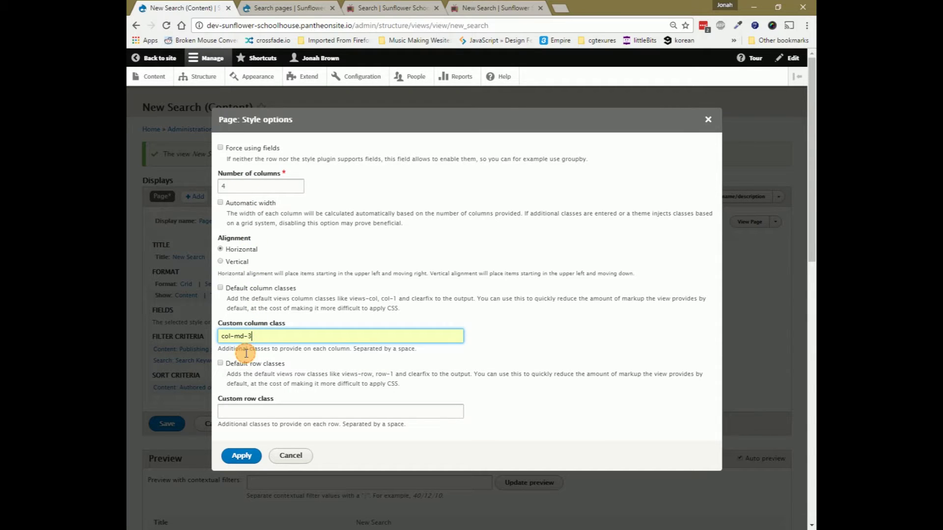
{"action": "left_click", "coordinate": [250, 410]}
{"action": "type", "text": "row"}
{"action": "left_click", "coordinate": [525, 407]}
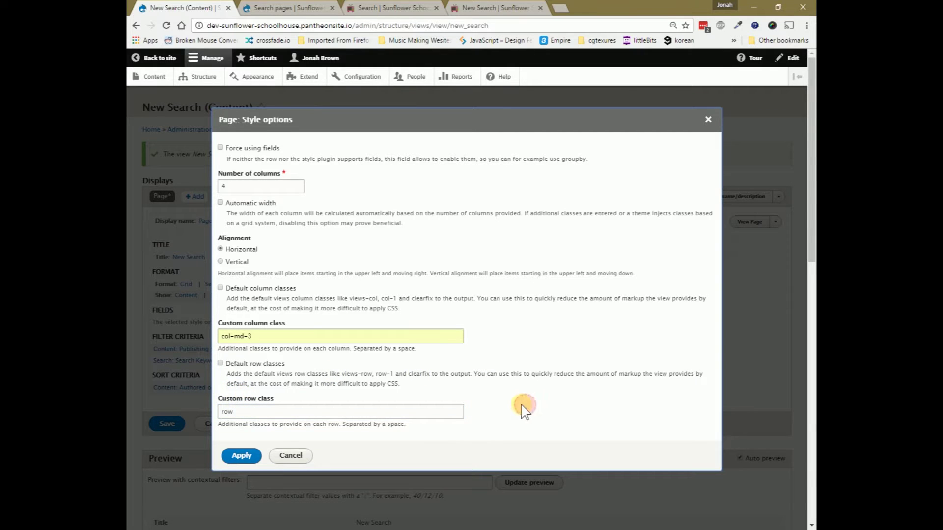
{"action": "left_click", "coordinate": [250, 456]}
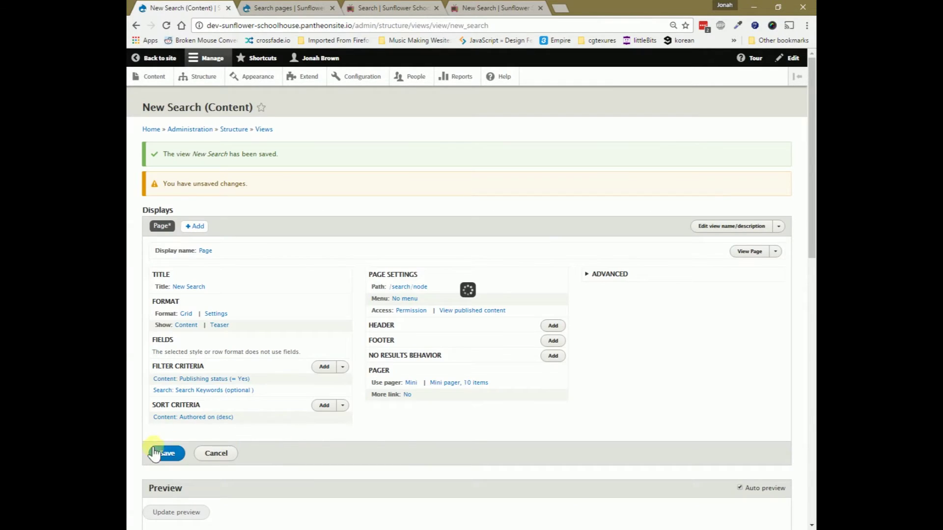
{"action": "left_click", "coordinate": [165, 452]}
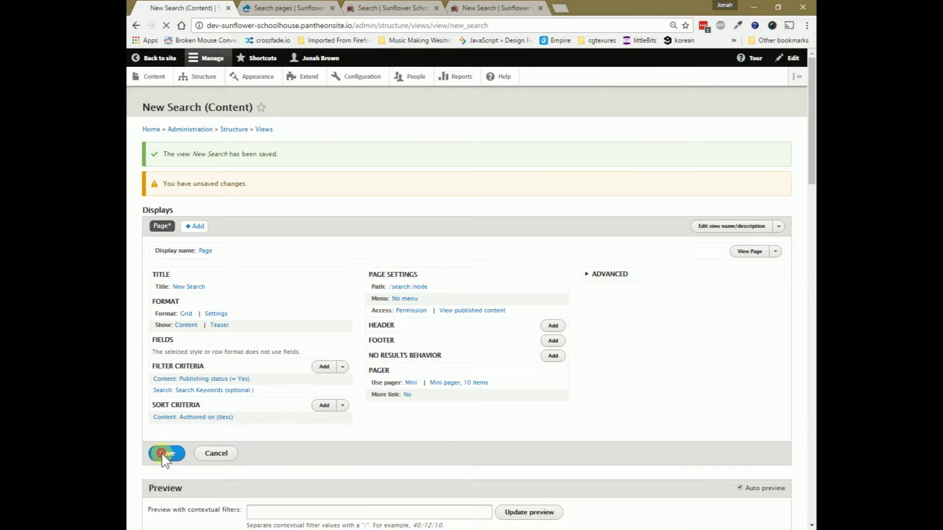
Step: Reload the science search results page and look through the grid layout
{"action": "left_click", "coordinate": [494, 8]}
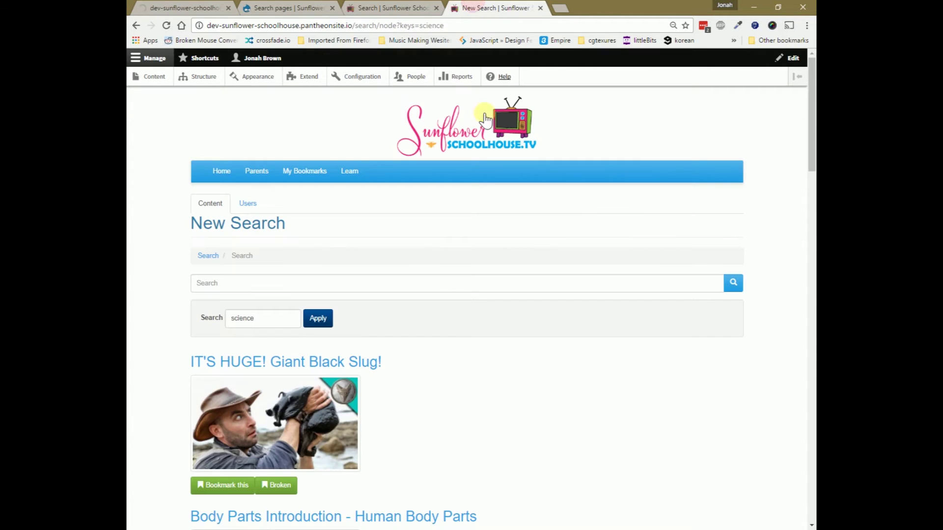
{"action": "left_click", "coordinate": [481, 146]}
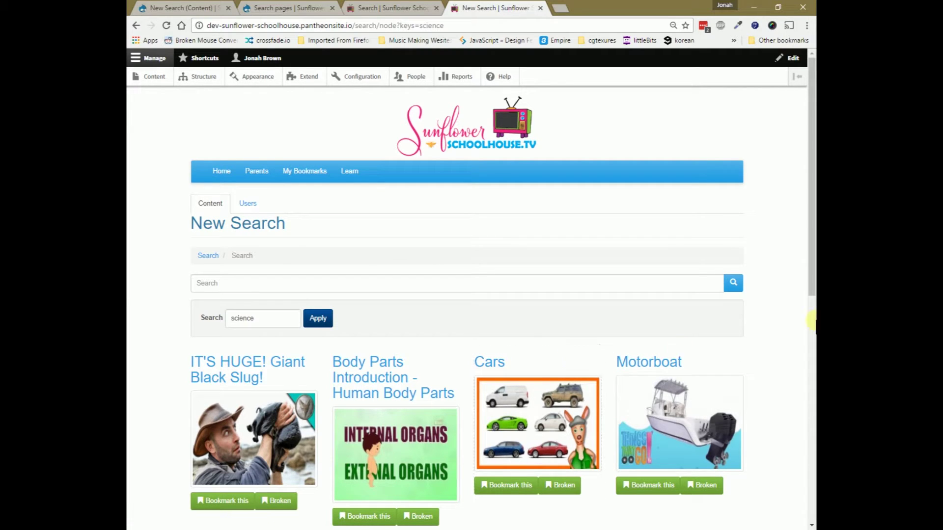
{"action": "scroll", "coordinate": [769, 298], "scroll_direction": "down", "scroll_amount": 3}
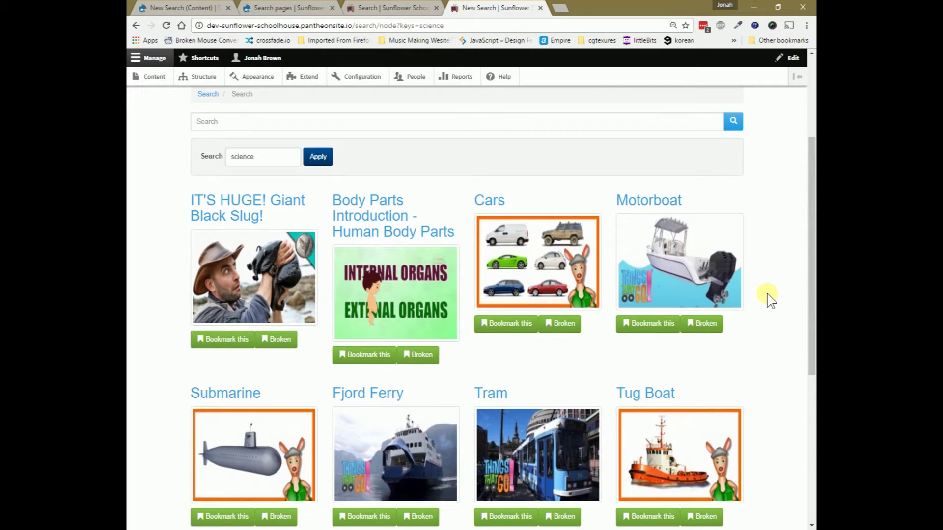
{"action": "scroll", "coordinate": [767, 297], "scroll_direction": "down", "scroll_amount": 2}
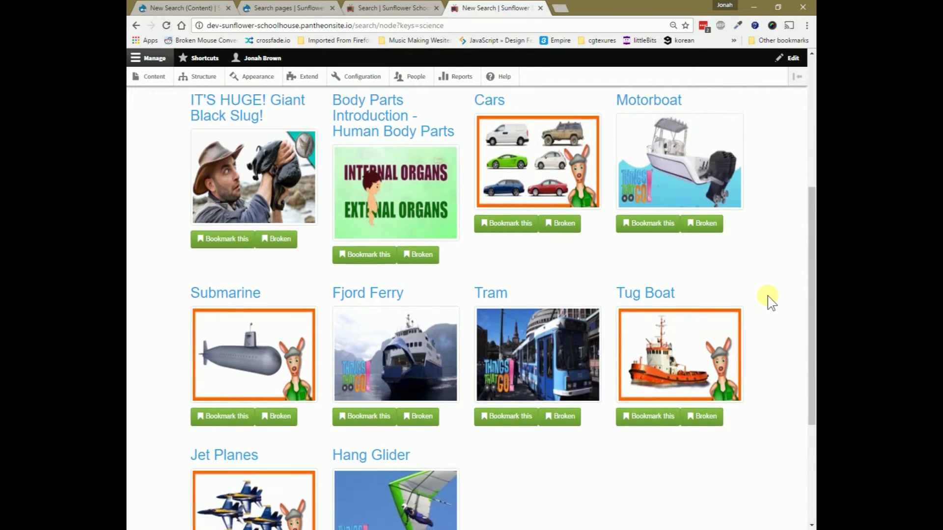
{"action": "scroll", "coordinate": [768, 297], "scroll_direction": "up", "scroll_amount": 5}
Step: Return to the view editor and show the rows as Fields, with default field wrapper elements turned off
{"action": "left_click", "coordinate": [202, 7]}
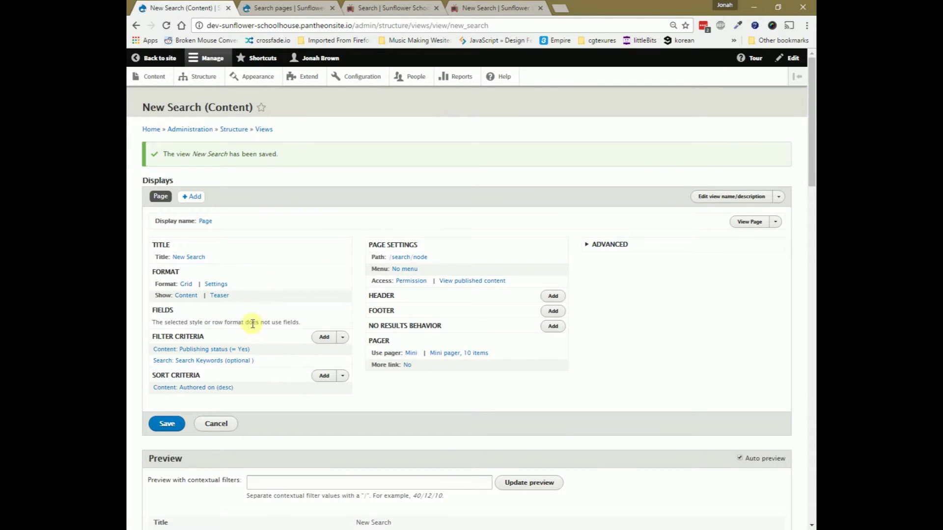
{"action": "left_click", "coordinate": [185, 296]}
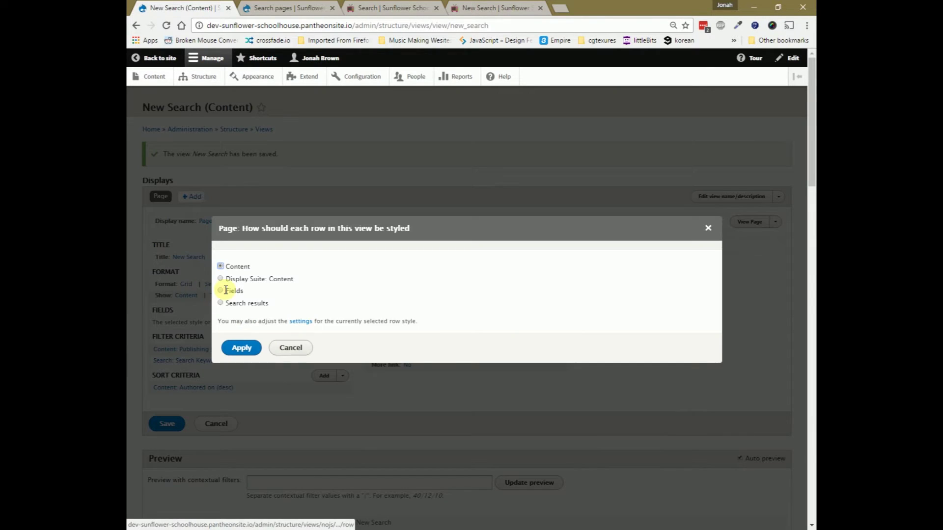
{"action": "left_click", "coordinate": [225, 290]}
{"action": "left_click", "coordinate": [242, 347]}
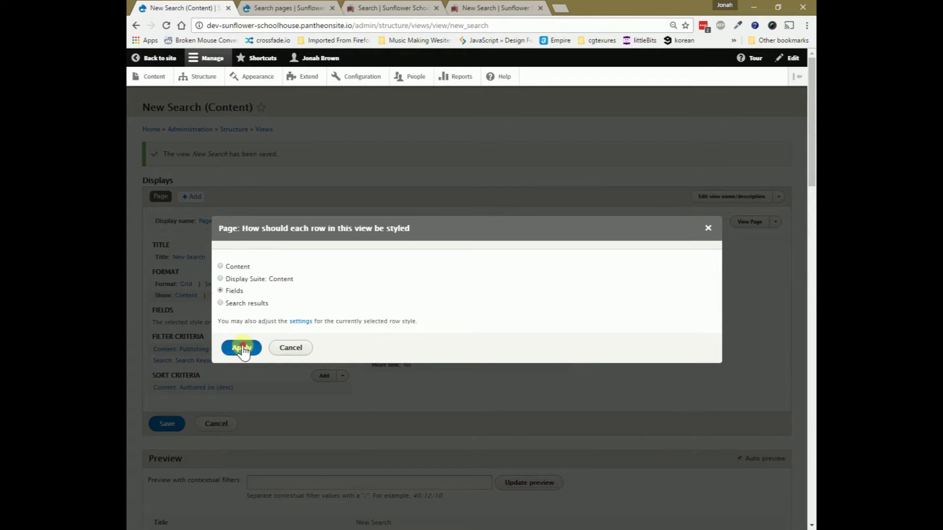
{"action": "left_click", "coordinate": [246, 213]}
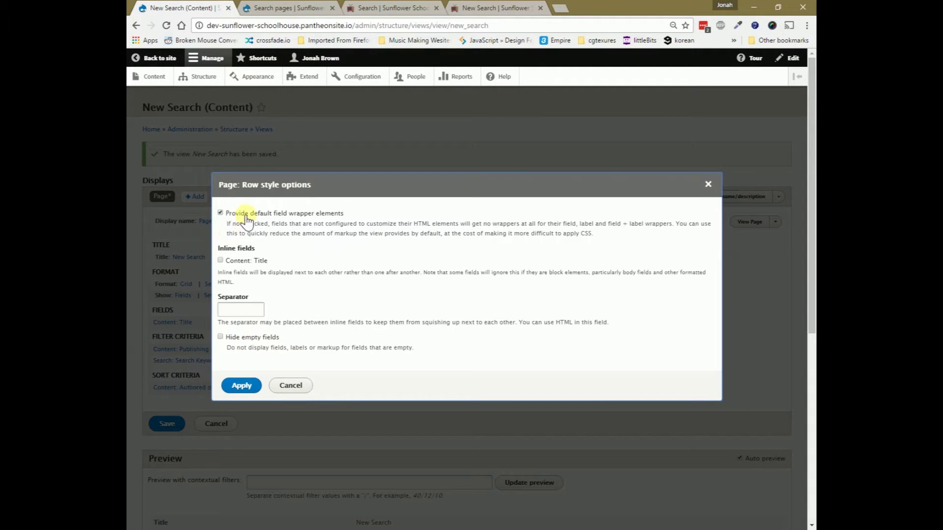
{"action": "left_click", "coordinate": [241, 385]}
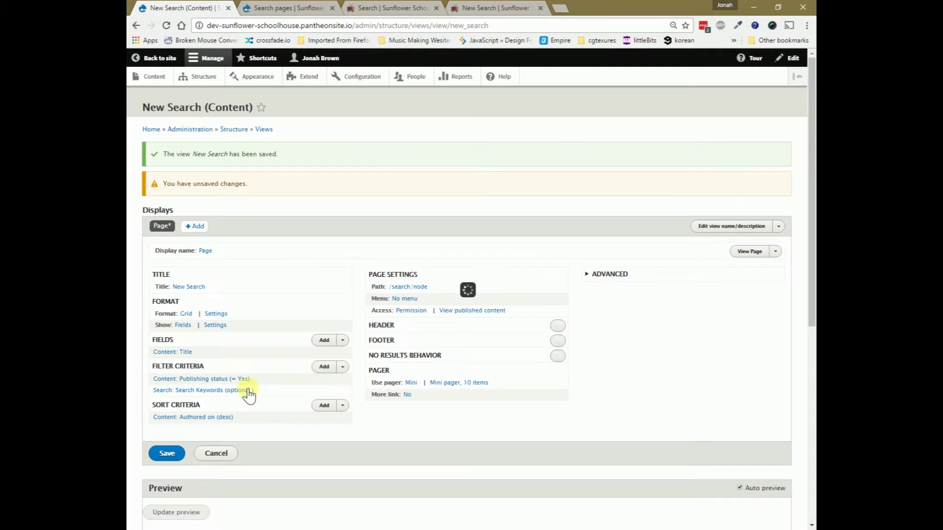
Step: Customize the Title field's HTML so it is wrapped in an H4 element, and apply the field settings
{"action": "left_click", "coordinate": [185, 351]}
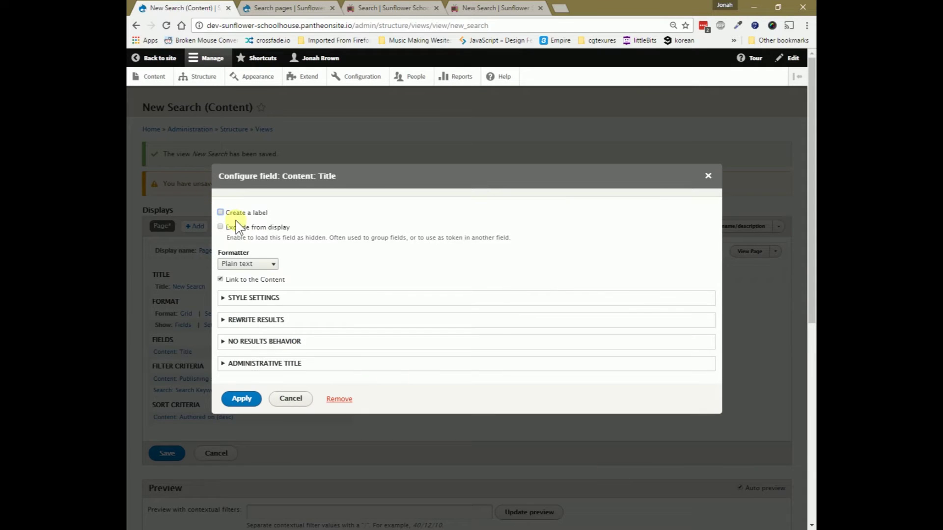
{"action": "left_click", "coordinate": [255, 265]}
{"action": "left_click", "coordinate": [267, 265]}
{"action": "left_click", "coordinate": [255, 298]}
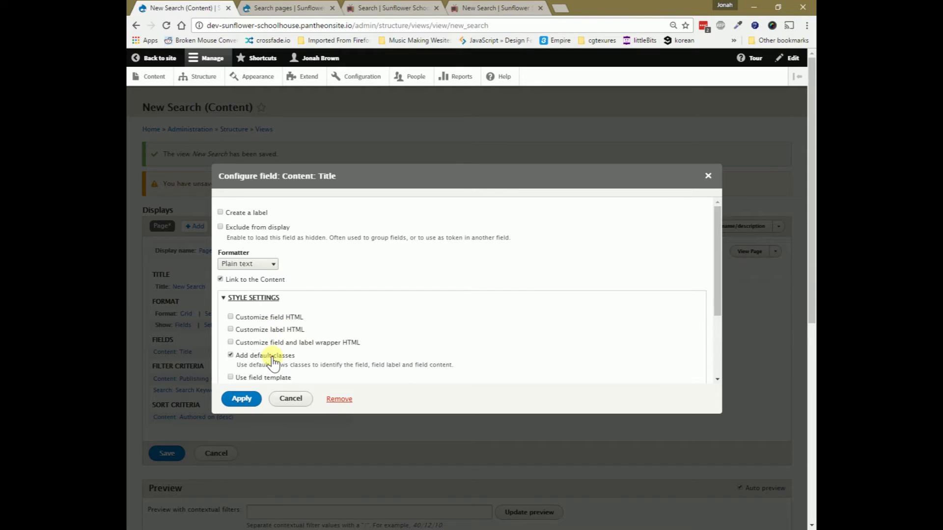
{"action": "left_click", "coordinate": [265, 317]}
{"action": "left_click", "coordinate": [259, 340]}
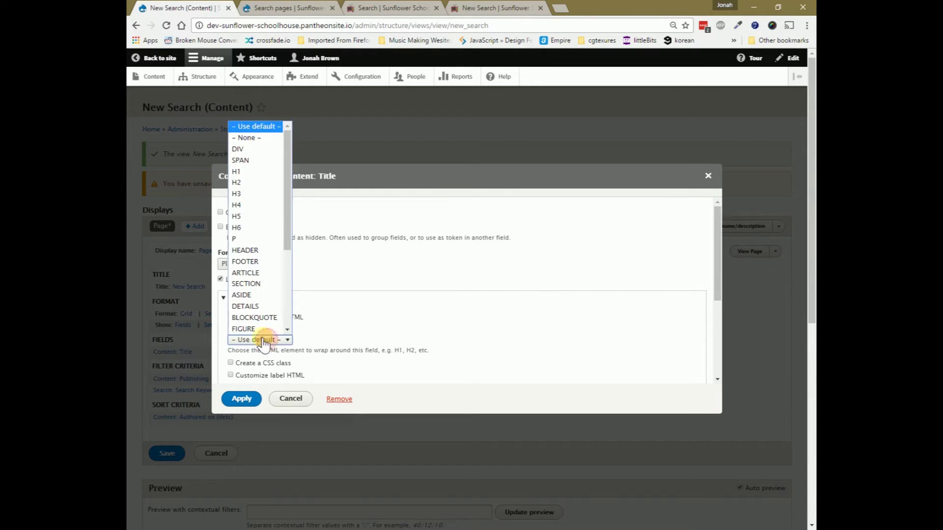
{"action": "left_click", "coordinate": [255, 204]}
{"action": "left_click", "coordinate": [241, 400]}
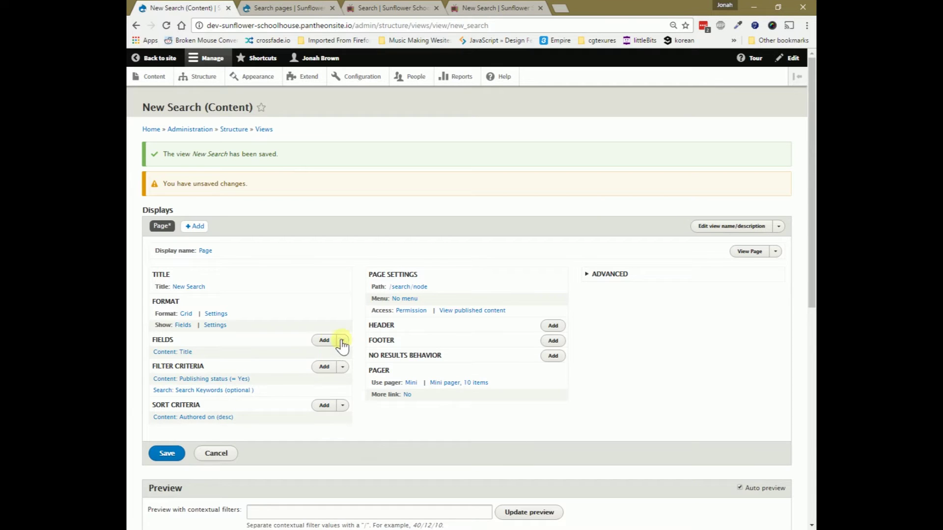
Step: Search the available fields for video and add the Video Embed field to the view
{"action": "left_click", "coordinate": [322, 340]}
{"action": "left_click", "coordinate": [429, 123]}
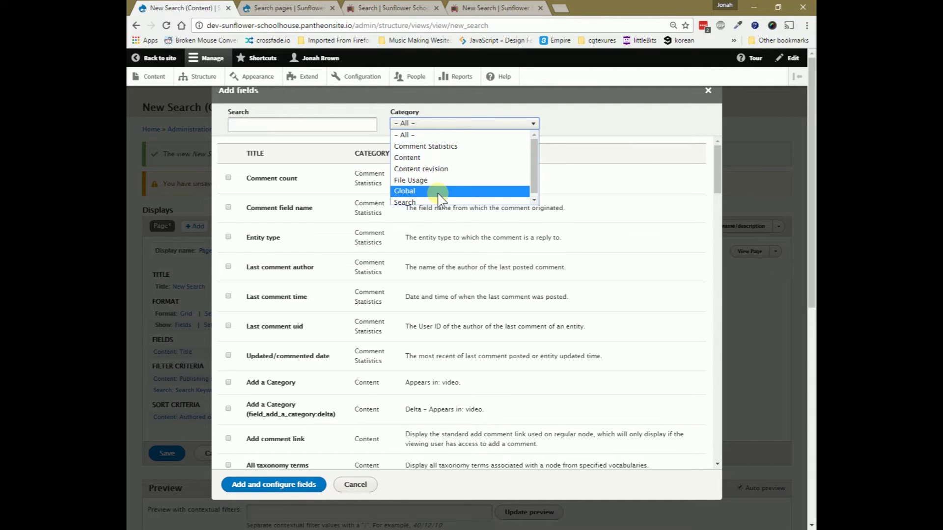
{"action": "left_click", "coordinate": [348, 125]}
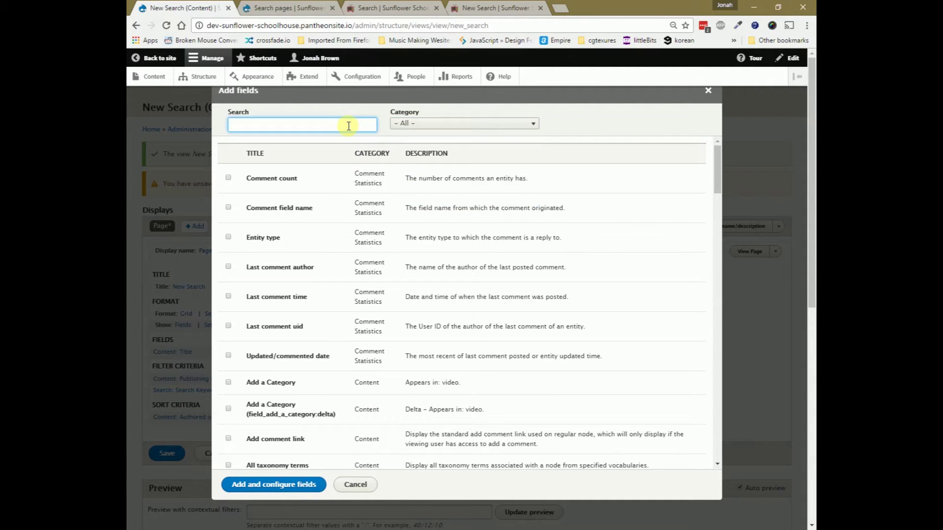
{"action": "type", "text": "video"}
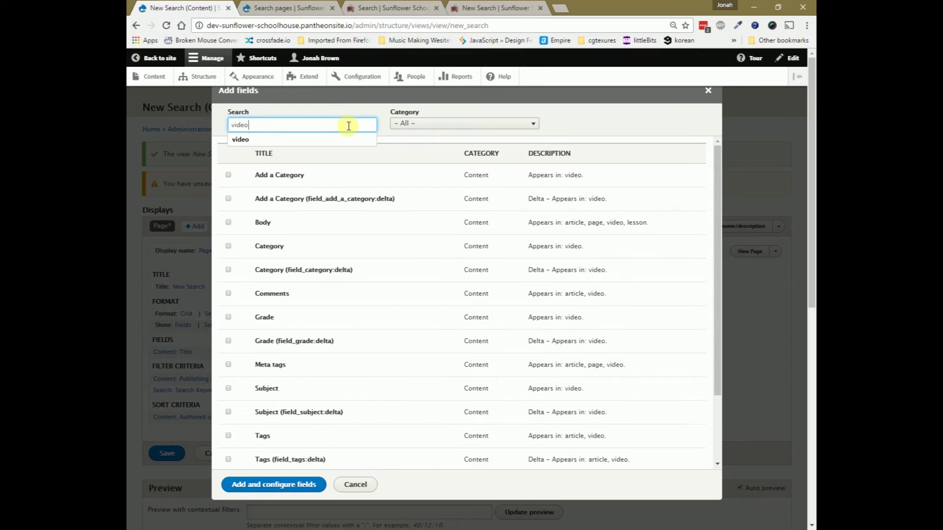
{"action": "scroll", "coordinate": [312, 431], "scroll_direction": "down", "scroll_amount": 2}
{"action": "left_click", "coordinate": [265, 398]}
{"action": "left_click", "coordinate": [255, 486]}
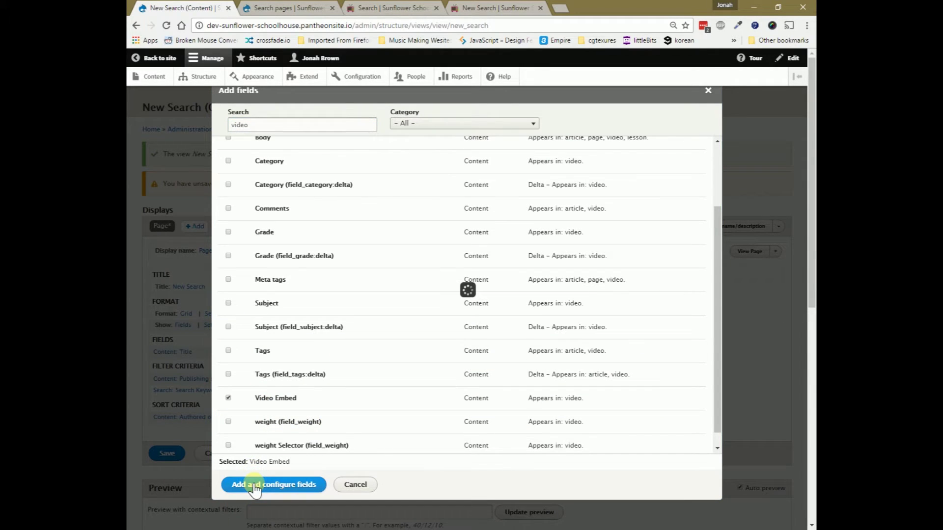
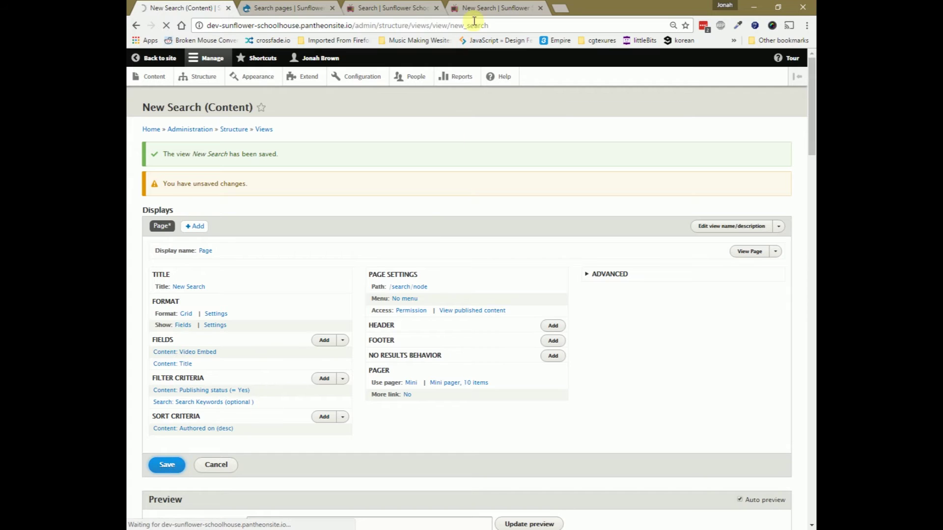
Step: Reload the search results page and test the exposed filter with the keywords cat and cooking
{"action": "left_click", "coordinate": [480, 5]}
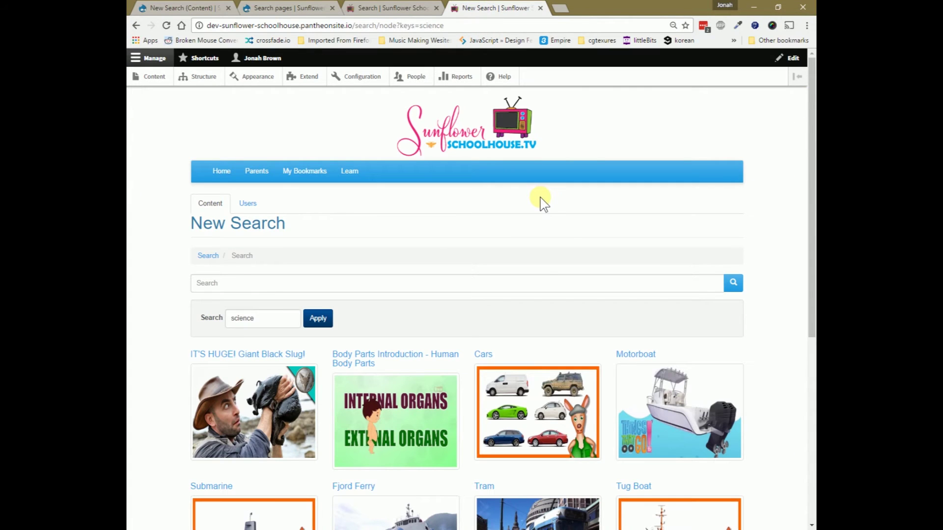
{"action": "key", "text": "F5"}
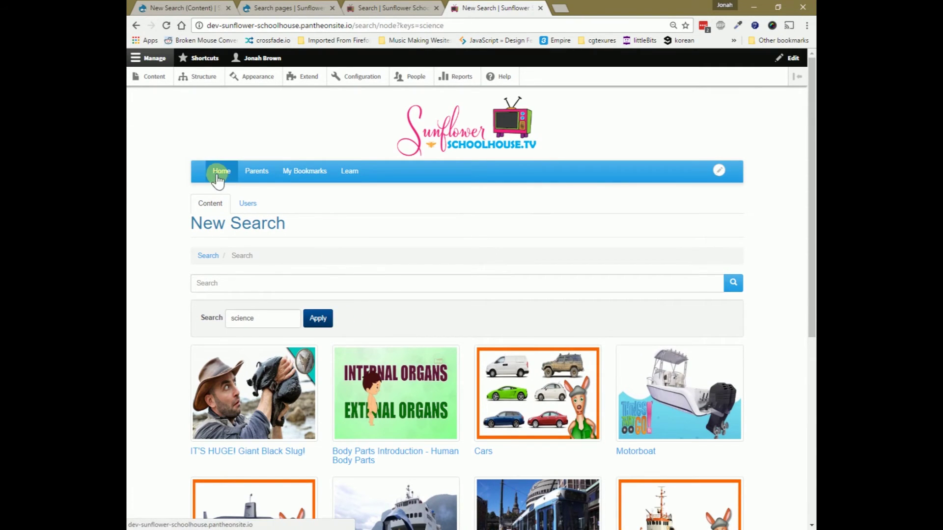
{"action": "left_click_drag", "start_coordinate": [270, 318], "coordinate": [219, 312]}
{"action": "type", "text": "cat"}
{"action": "key", "text": "Return"}
{"action": "double_click", "coordinate": [246, 318]}
{"action": "type", "text": "cooking"}
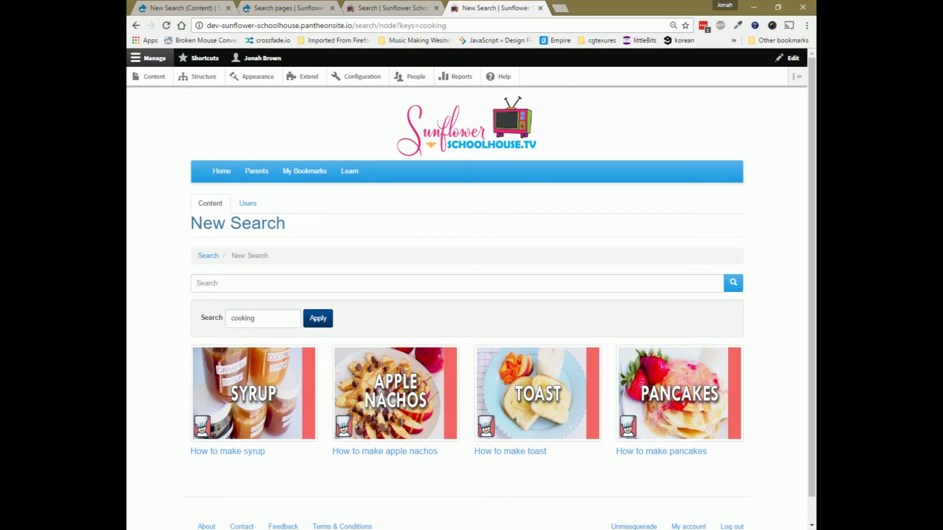
{"action": "mouse_move", "coordinate": [633, 529]}
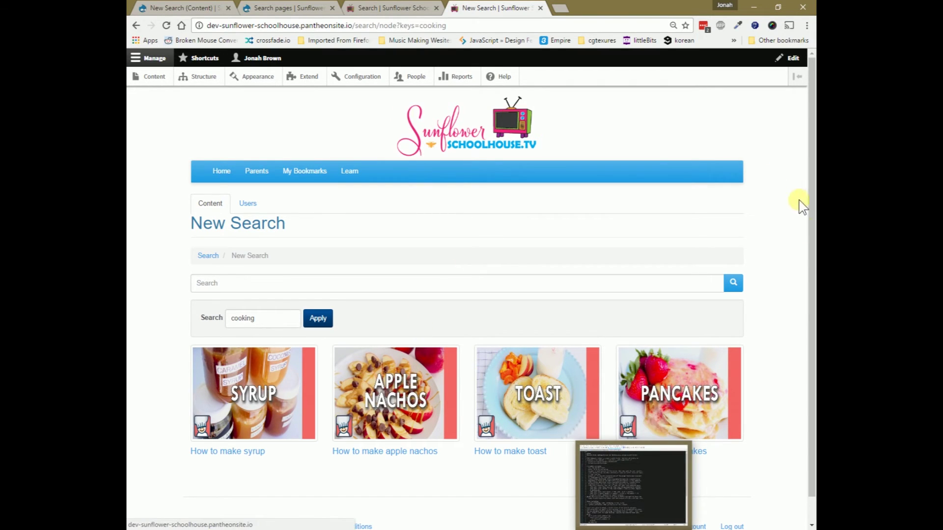
{"action": "left_click", "coordinate": [537, 510]}
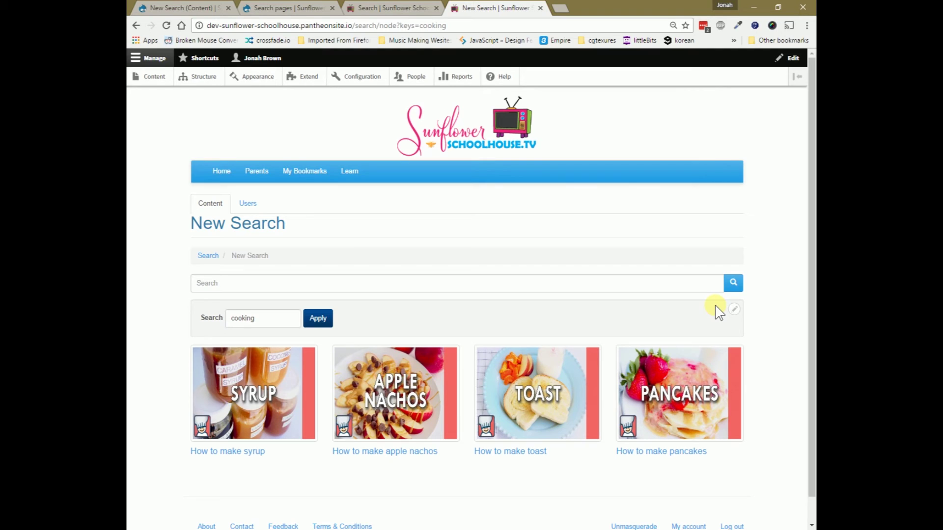
Step: Examine the advanced search options on the original search page and return to the New Search results
{"action": "left_click", "coordinate": [410, 8]}
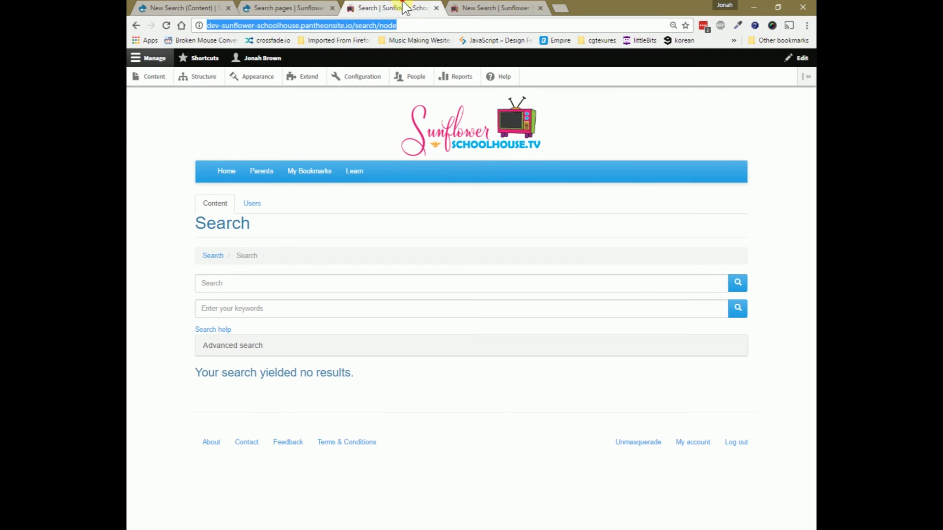
{"action": "left_click", "coordinate": [344, 351]}
{"action": "scroll", "coordinate": [366, 338], "scroll_direction": "down", "scroll_amount": 5}
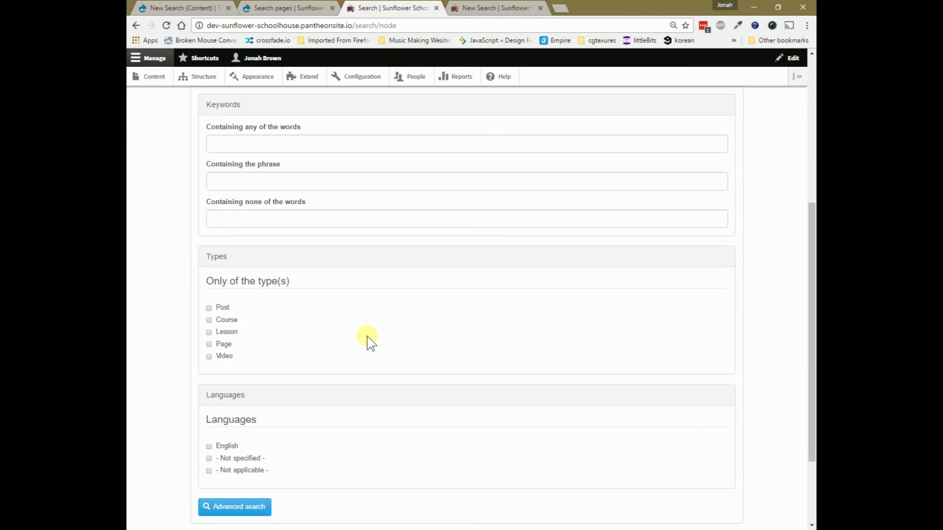
{"action": "scroll", "coordinate": [367, 336], "scroll_direction": "down", "scroll_amount": 2}
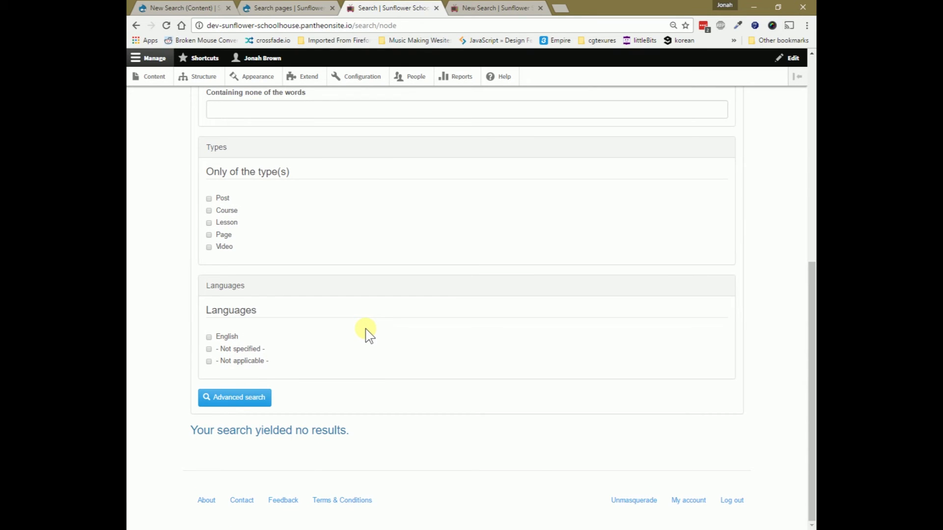
{"action": "scroll", "coordinate": [368, 334], "scroll_direction": "up", "scroll_amount": 6}
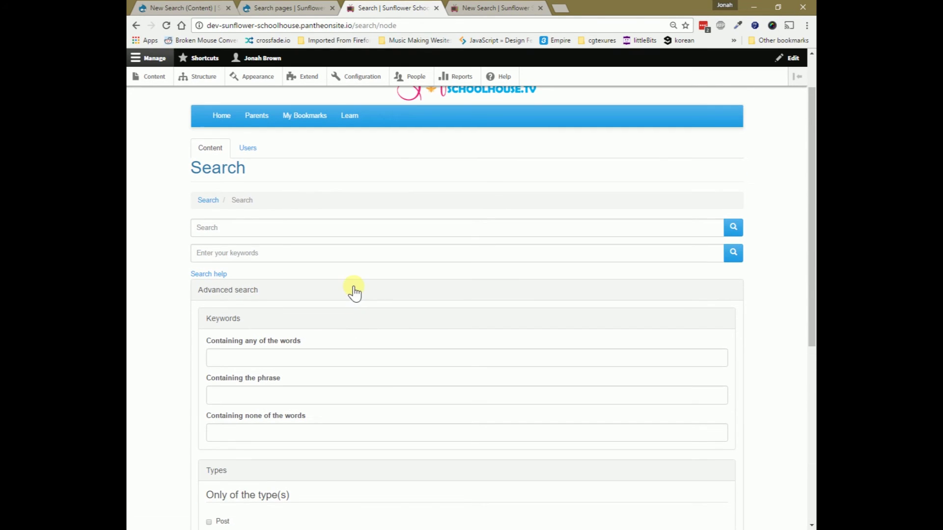
{"action": "left_click", "coordinate": [326, 358]}
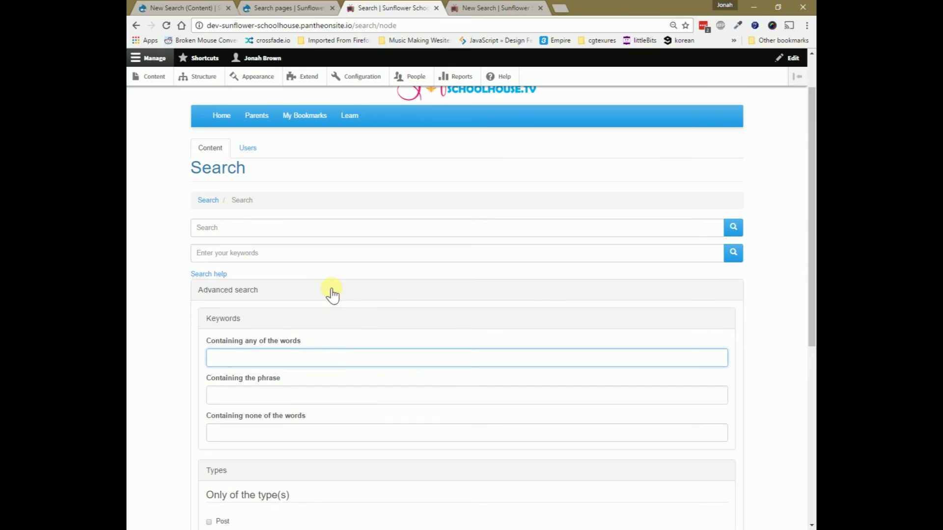
{"action": "left_click", "coordinate": [275, 292]}
{"action": "key", "text": "ctrl+Tab"}
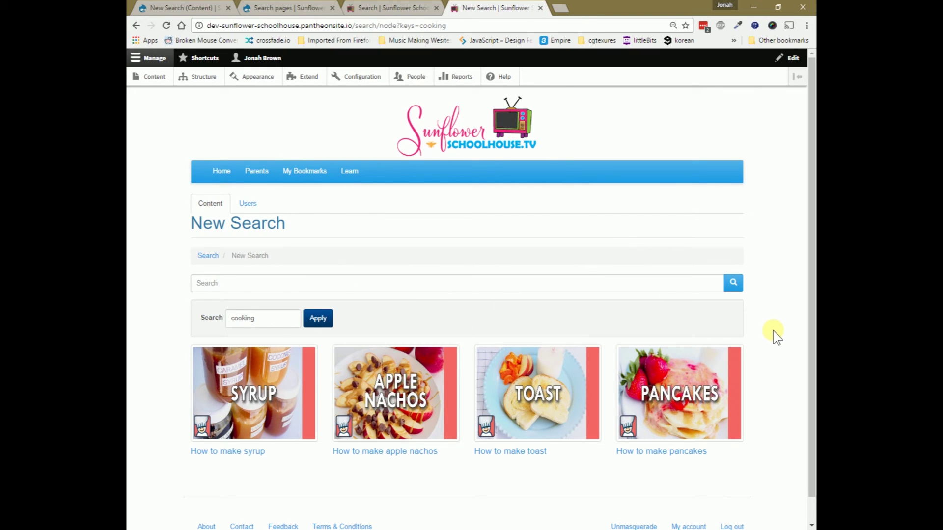
Step: Expand the default search page's advanced options to review the keyword and content type filters, collapse them, and return to New Search
{"action": "left_click", "coordinate": [423, 8]}
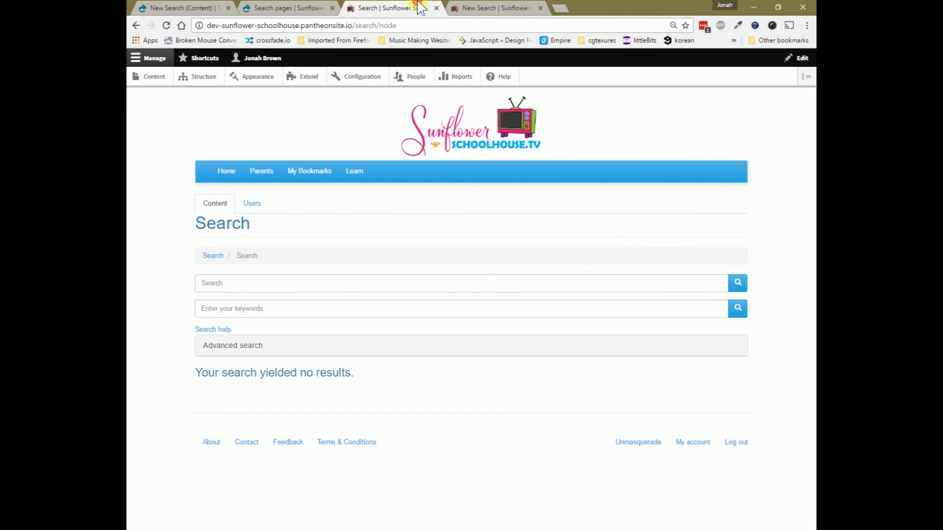
{"action": "left_click", "coordinate": [398, 345]}
{"action": "scroll", "coordinate": [400, 351], "scroll_direction": "down", "scroll_amount": 4}
{"action": "scroll", "coordinate": [406, 347], "scroll_direction": "up", "scroll_amount": 3}
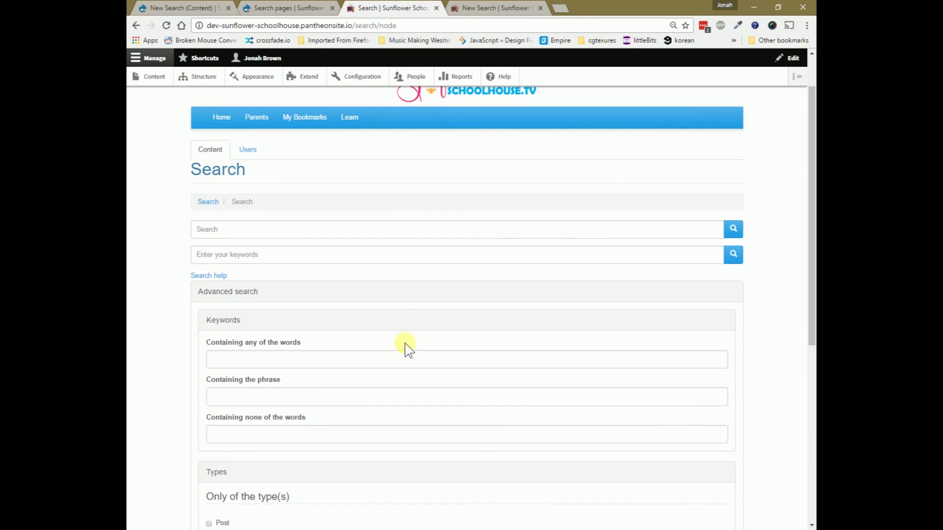
{"action": "left_click", "coordinate": [409, 294]}
{"action": "left_click", "coordinate": [525, 7]}
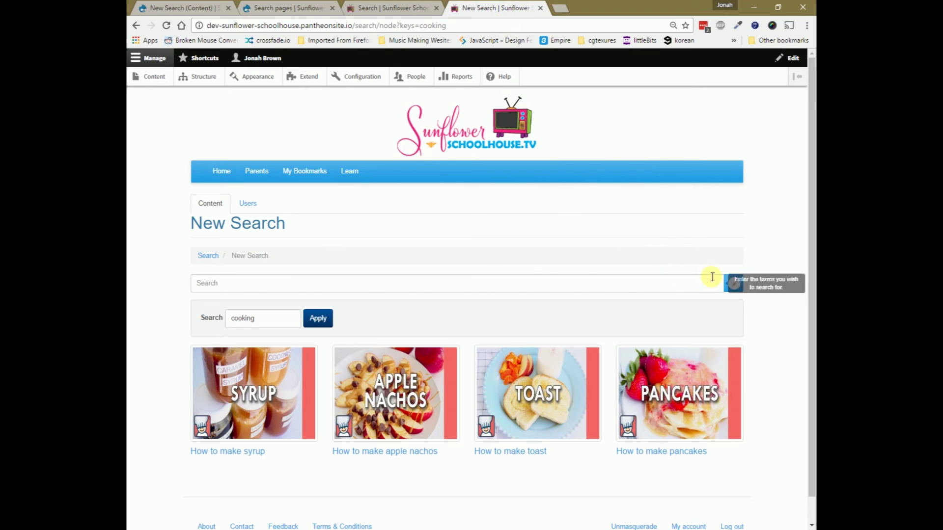
Step: Delete the Search form block displayed above the exposed filter on the New Search page
{"action": "left_click", "coordinate": [735, 285]}
{"action": "left_click", "coordinate": [727, 298]}
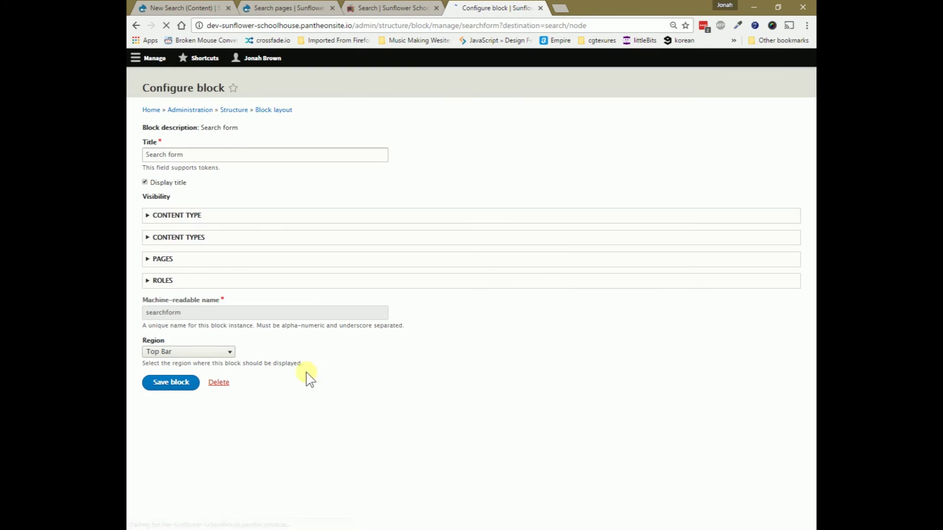
{"action": "left_click", "coordinate": [218, 400]}
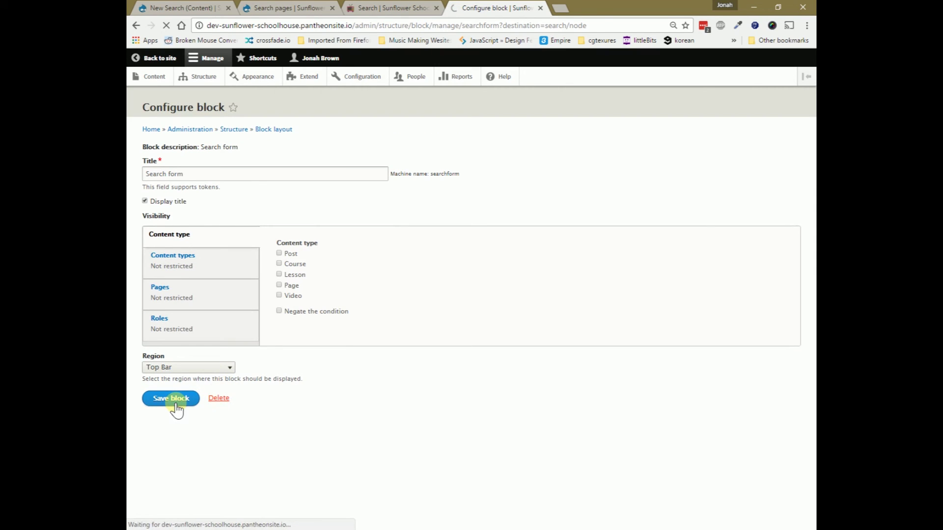
{"action": "left_click", "coordinate": [162, 166]}
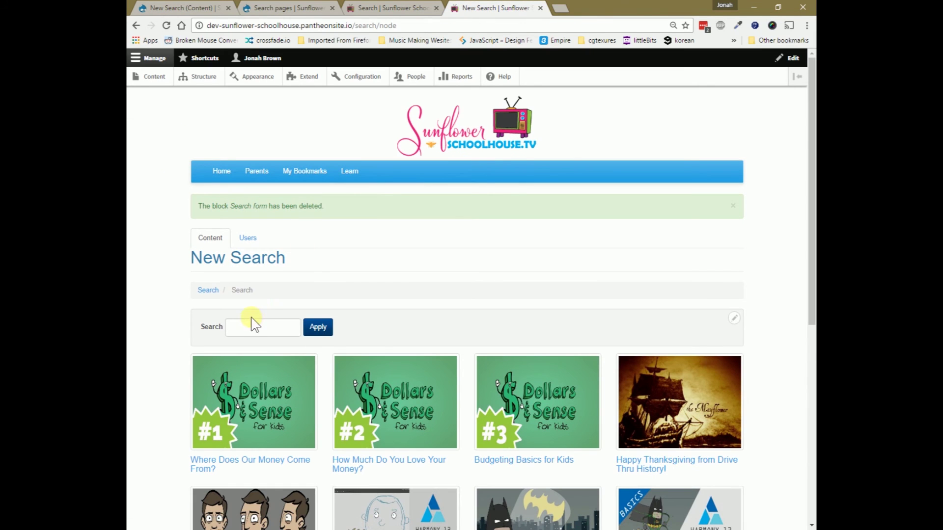
Step: Review the New Search view's advanced exposed form settings and the option to add a display, and return to the search results page
{"action": "left_click", "coordinate": [248, 321]}
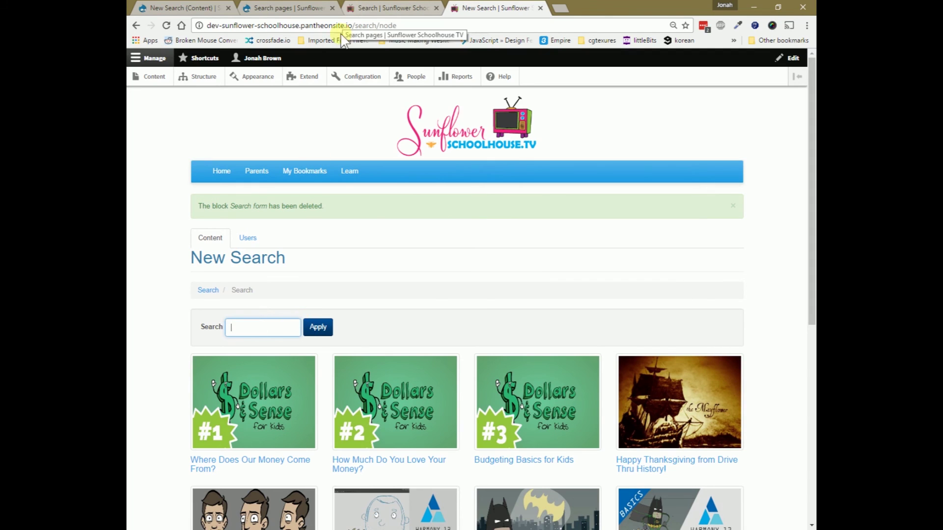
{"action": "left_click", "coordinate": [302, 8]}
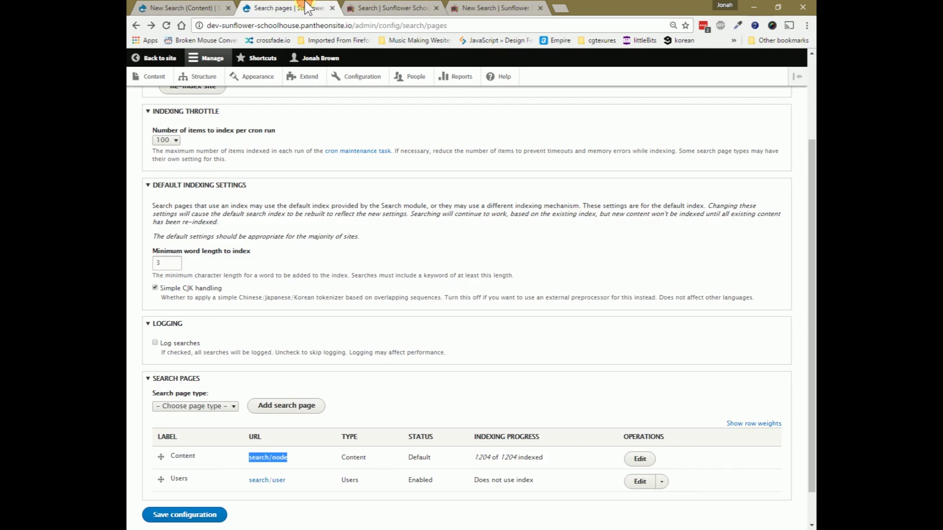
{"action": "left_click", "coordinate": [220, 7]}
{"action": "left_click", "coordinate": [623, 245]}
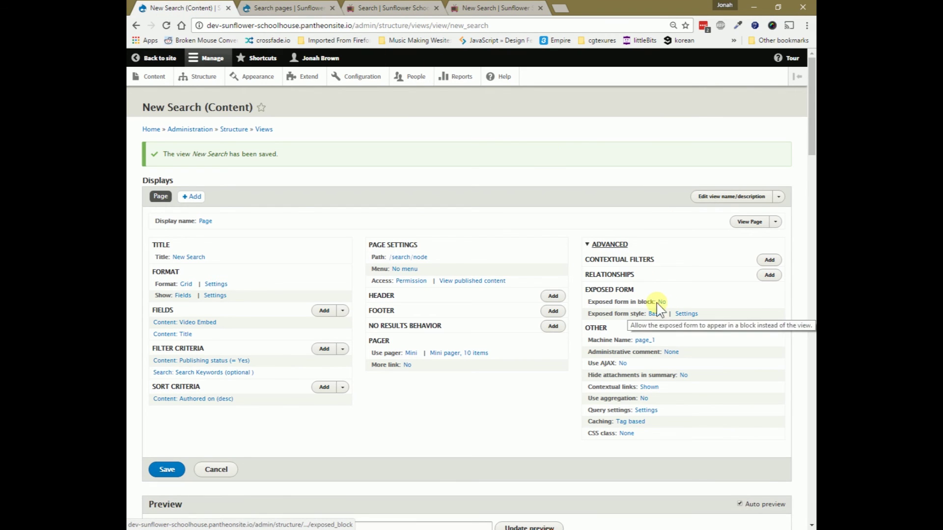
{"action": "left_click", "coordinate": [192, 196]}
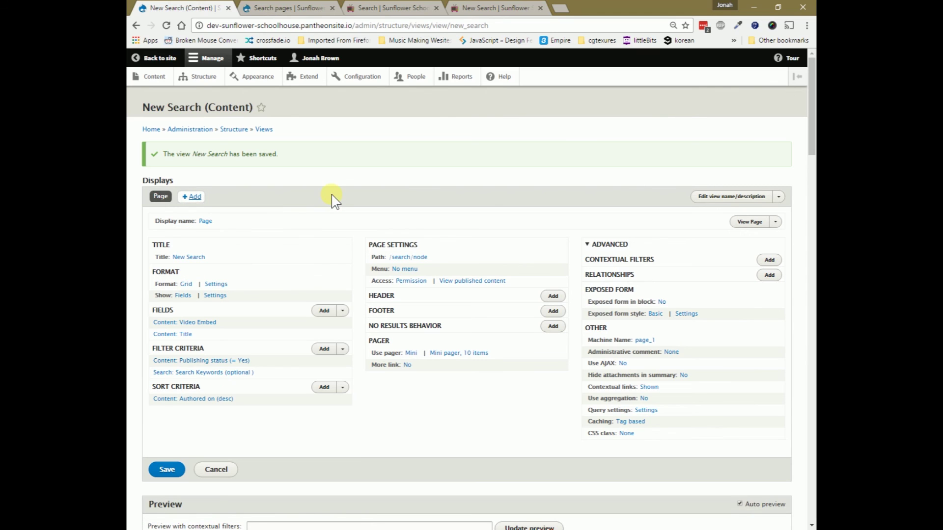
{"action": "left_click", "coordinate": [513, 6]}
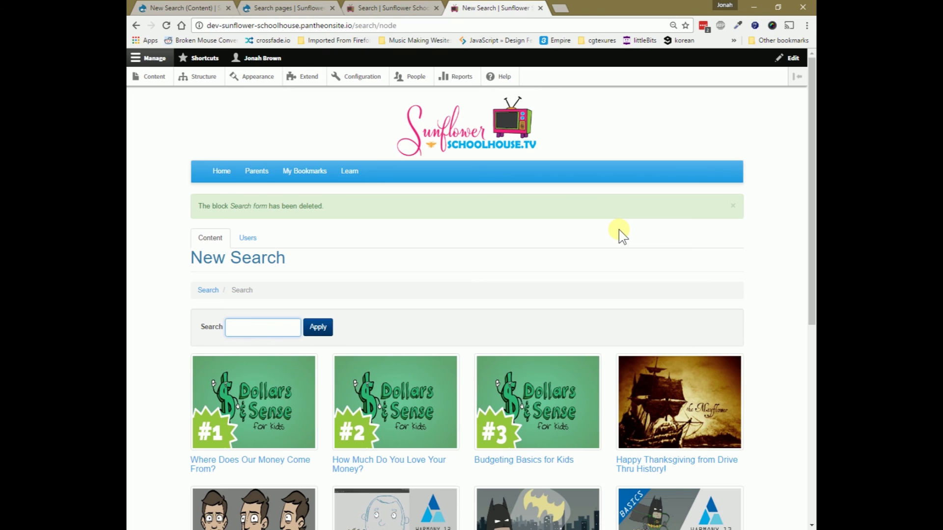